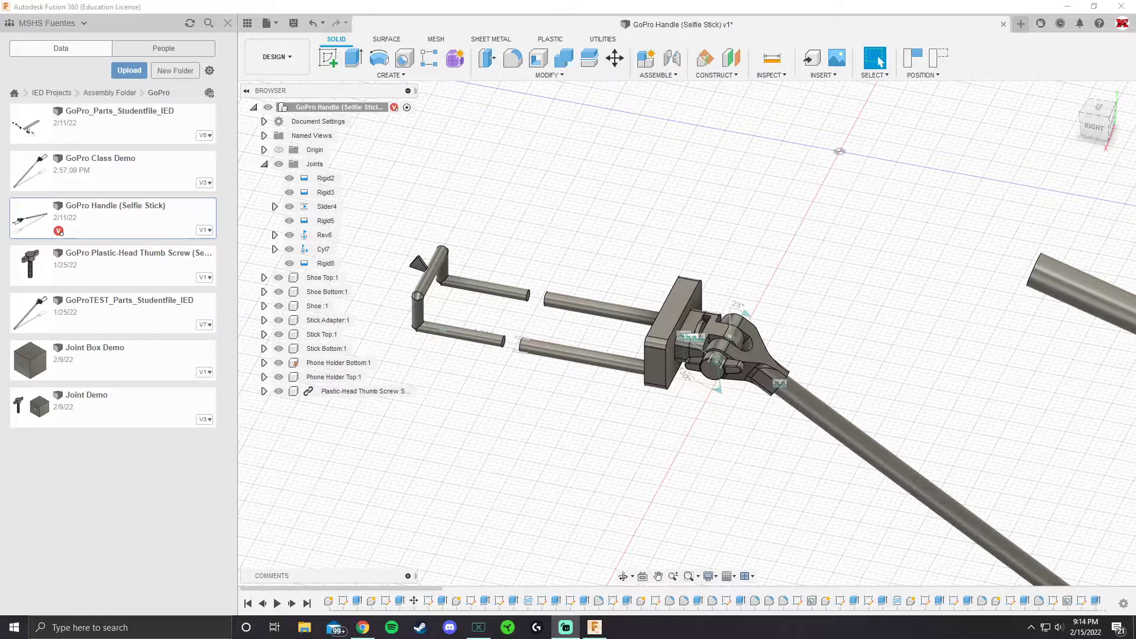
Hide the project data panel to show the whole selfie stick assembly
scroll(865, 307, down, 2)
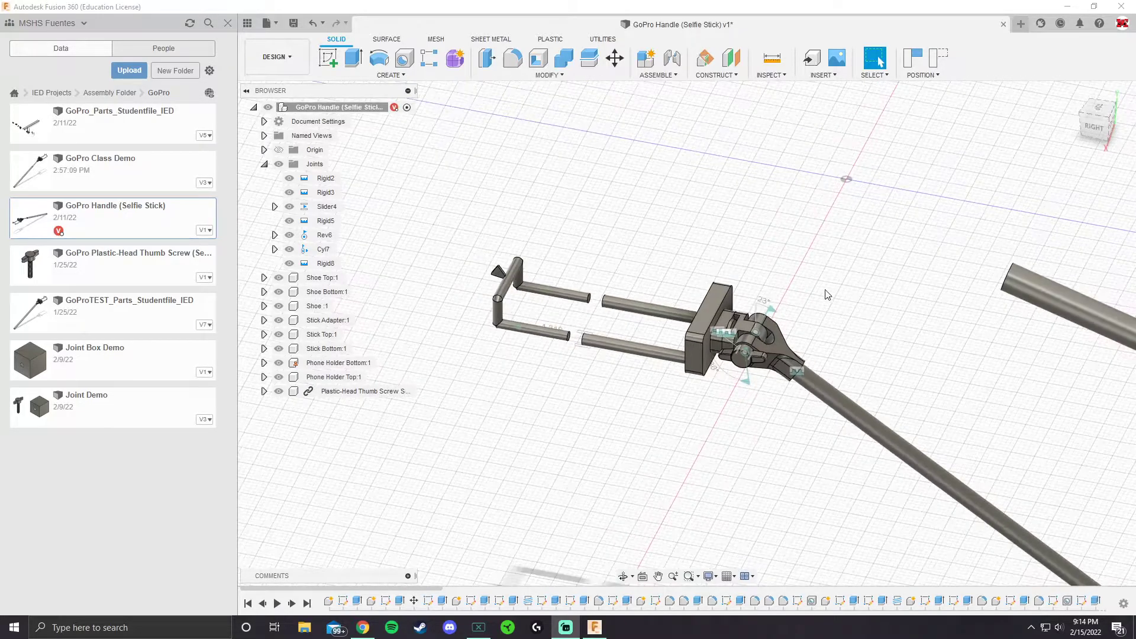
middle_drag(837, 297, 668, 288)
click(228, 23)
scroll(571, 248, down, 2)
scroll(559, 250, down, 2)
middle_drag(528, 246, 497, 220)
drag(643, 218, 686, 261)
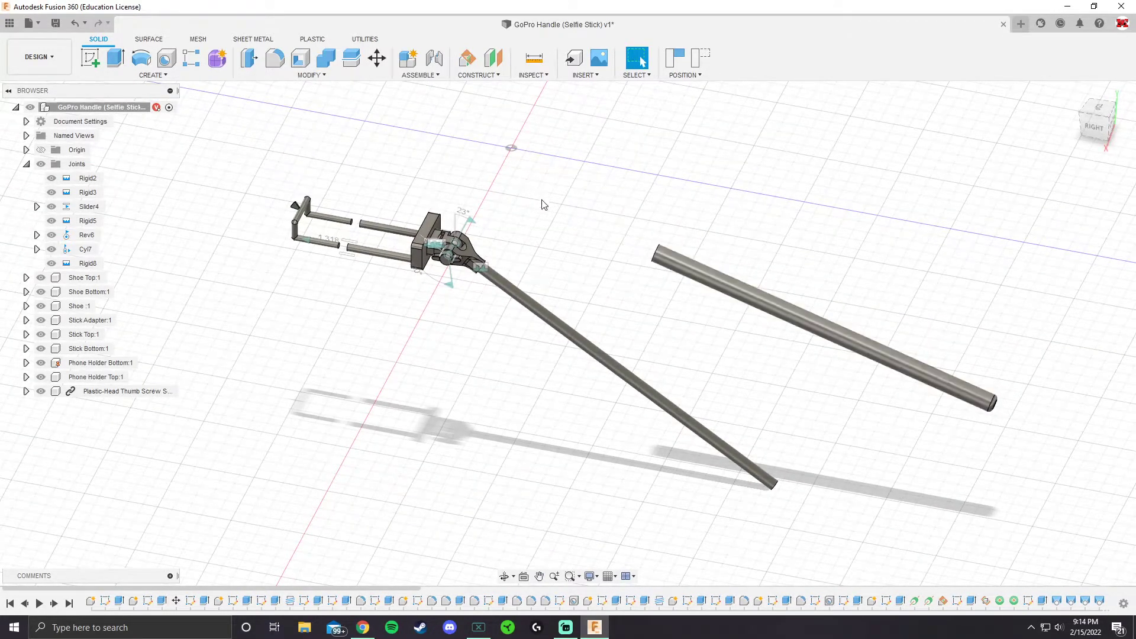
Drive the slider joint between the two phone holder halves to a slide distance of 0 in
shift+middle_drag(562, 239, 572, 218)
scroll(518, 228, up, 2)
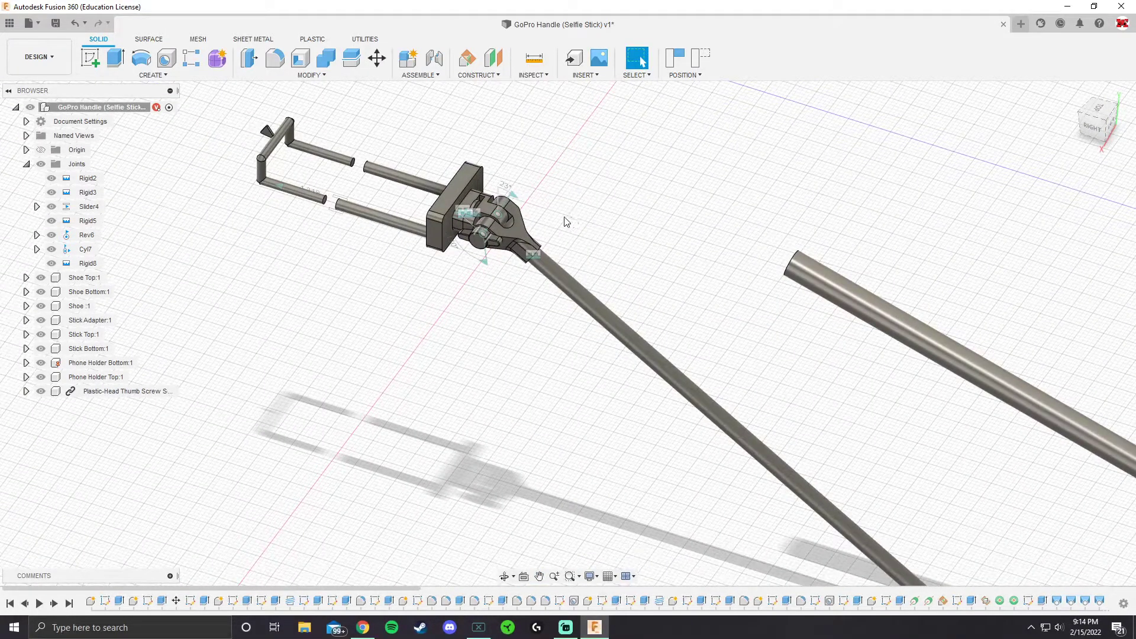
scroll(338, 217, down, 3)
scroll(385, 210, up, 4)
drag(385, 206, 385, 183)
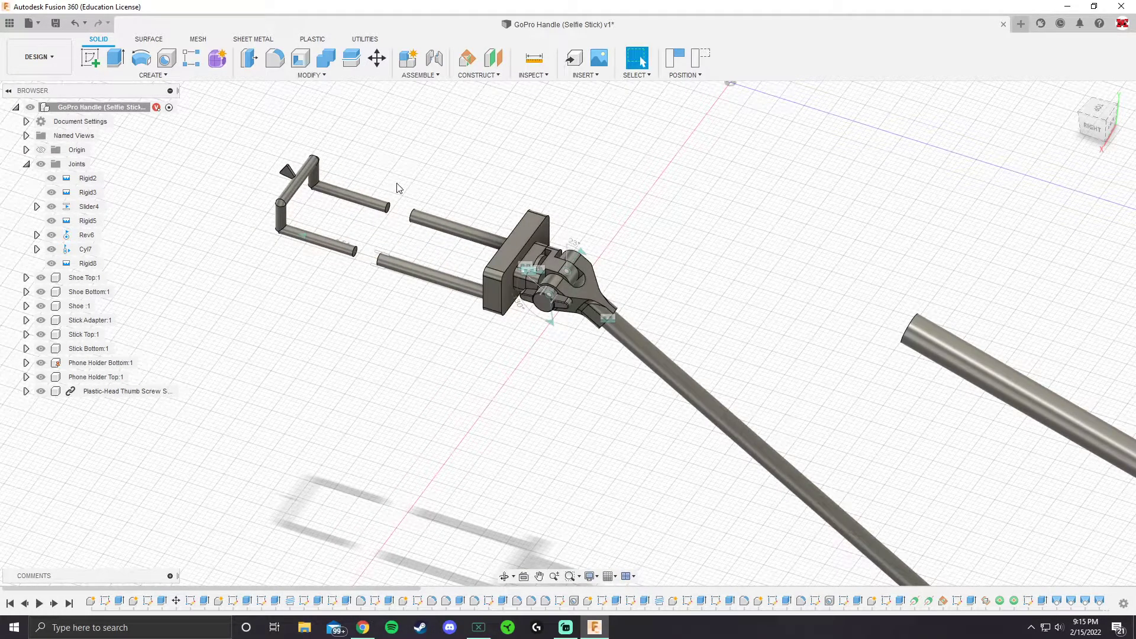
scroll(318, 237, up, 5)
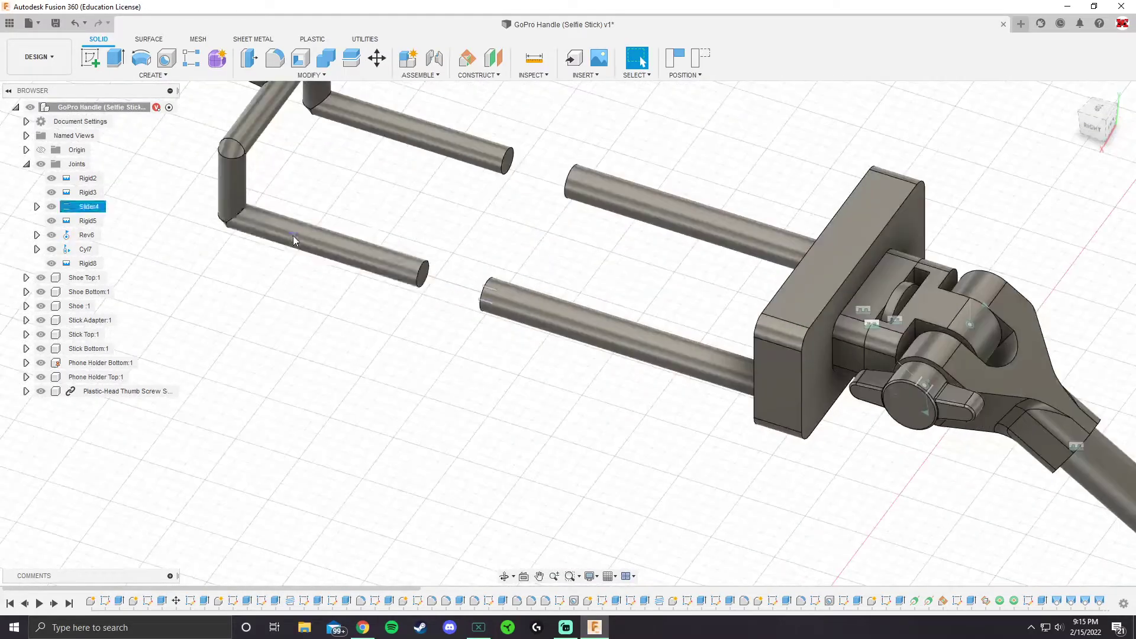
click(294, 233)
click(447, 275)
double_click(442, 280)
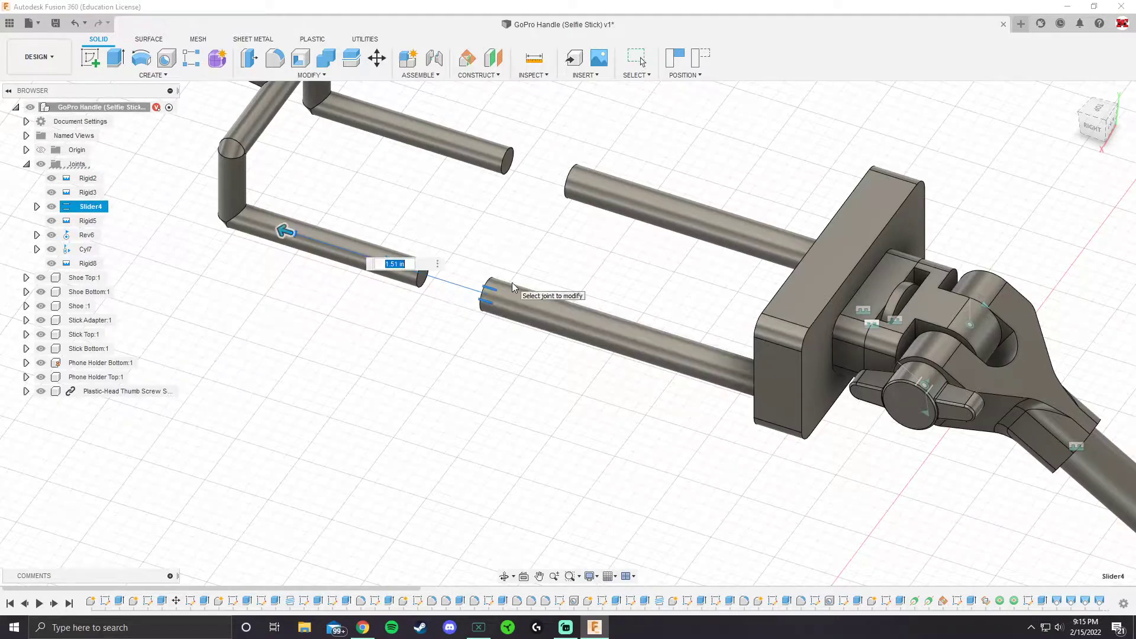
text(0)
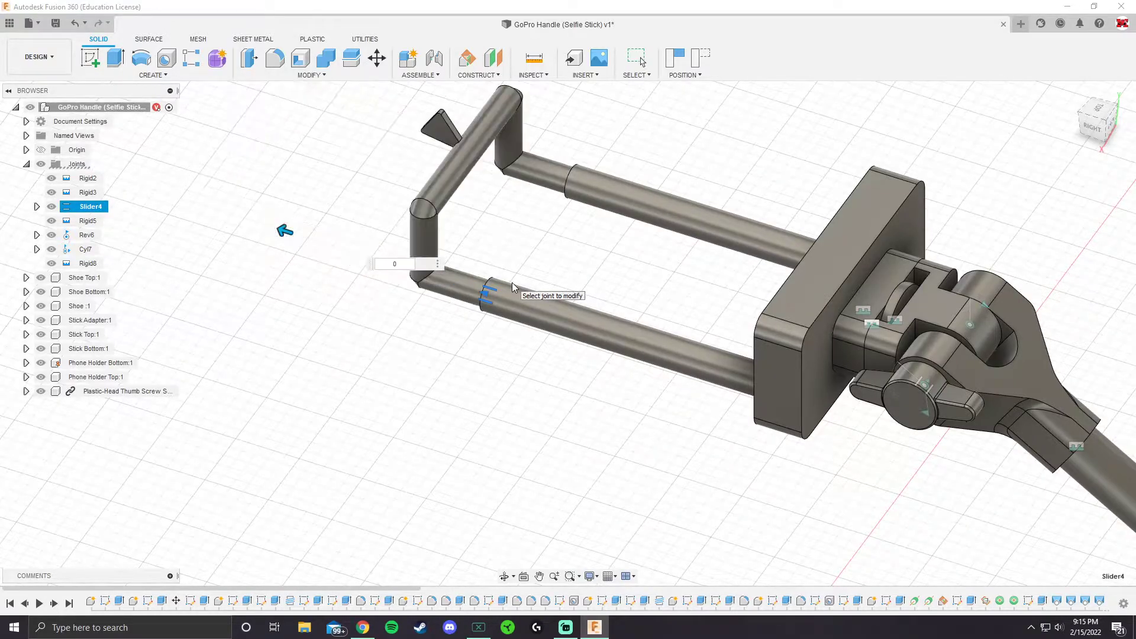
key(Return)
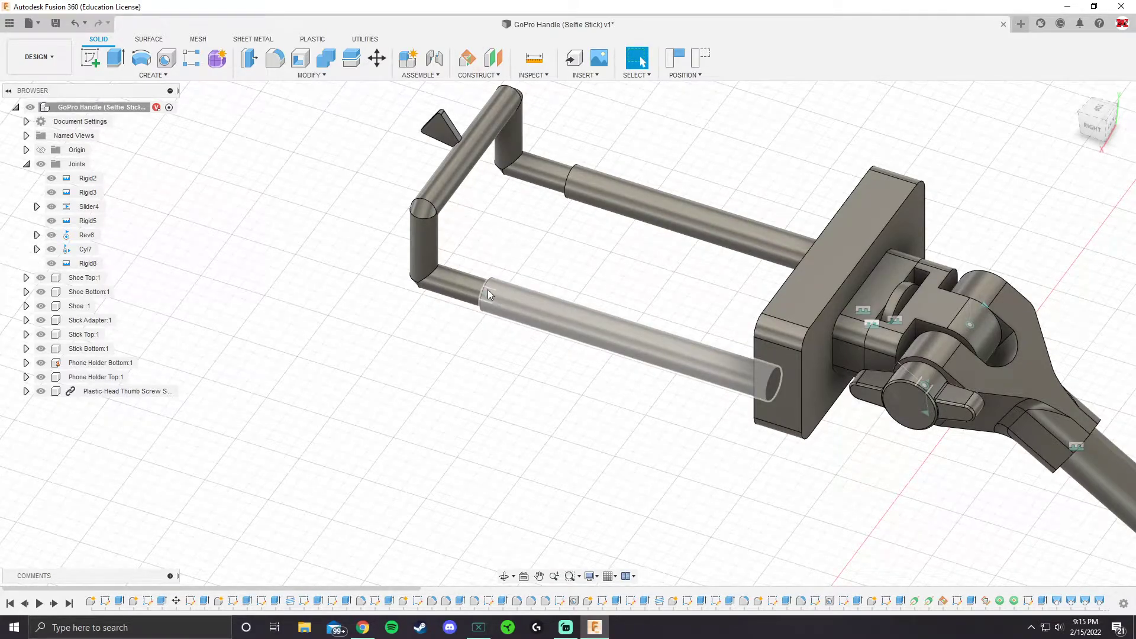
click(486, 297)
double_click(486, 295)
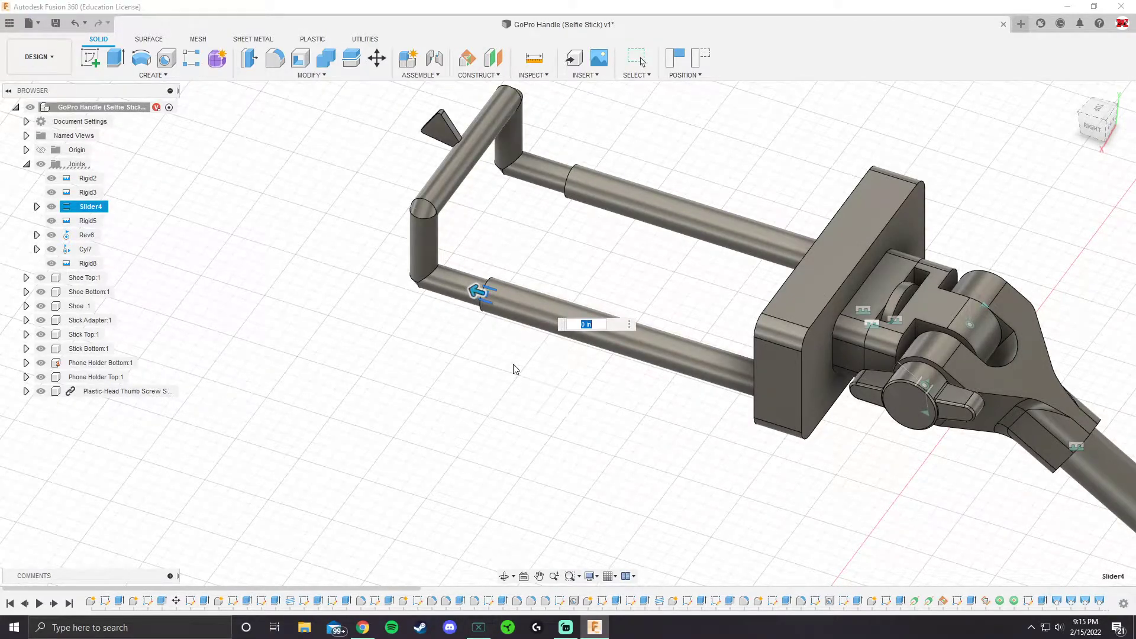
key(Escape)
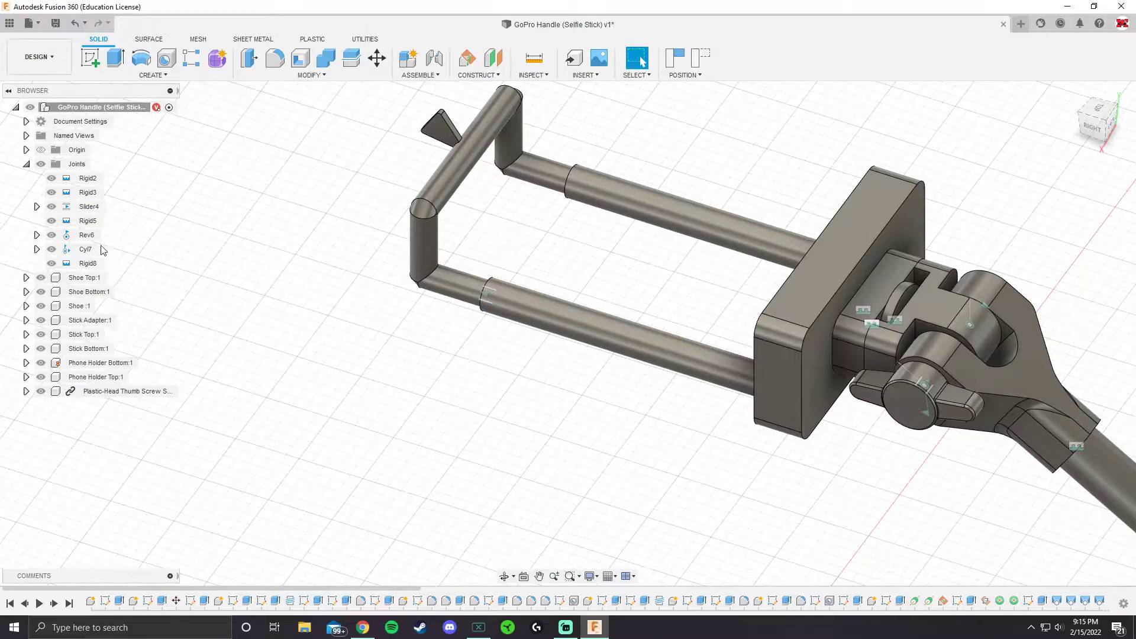
right_click(93, 207)
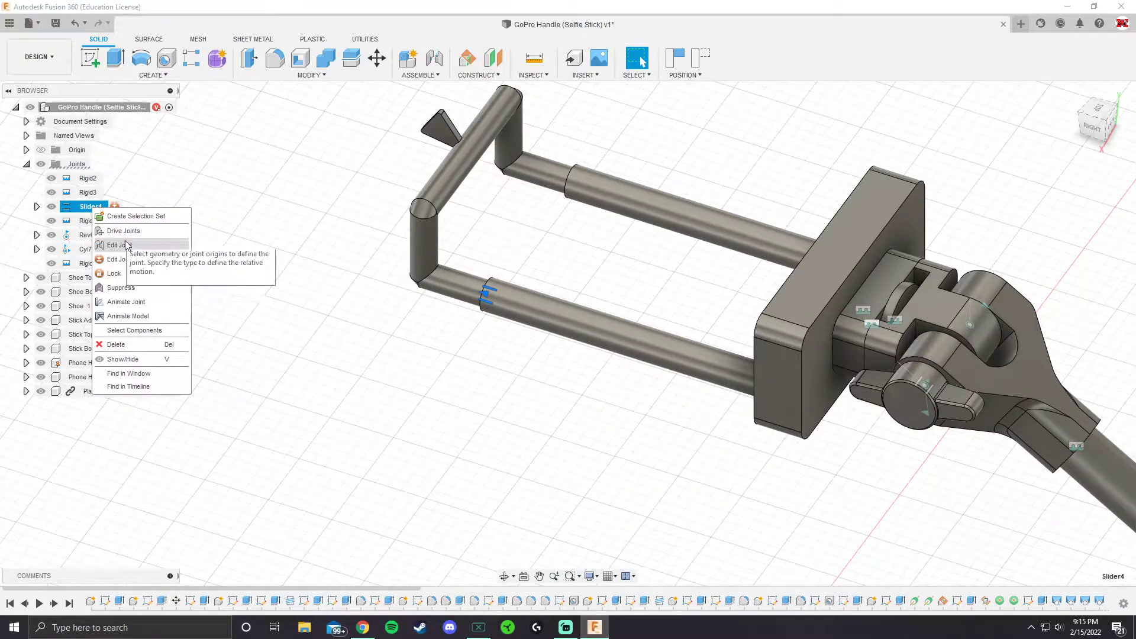
click(289, 246)
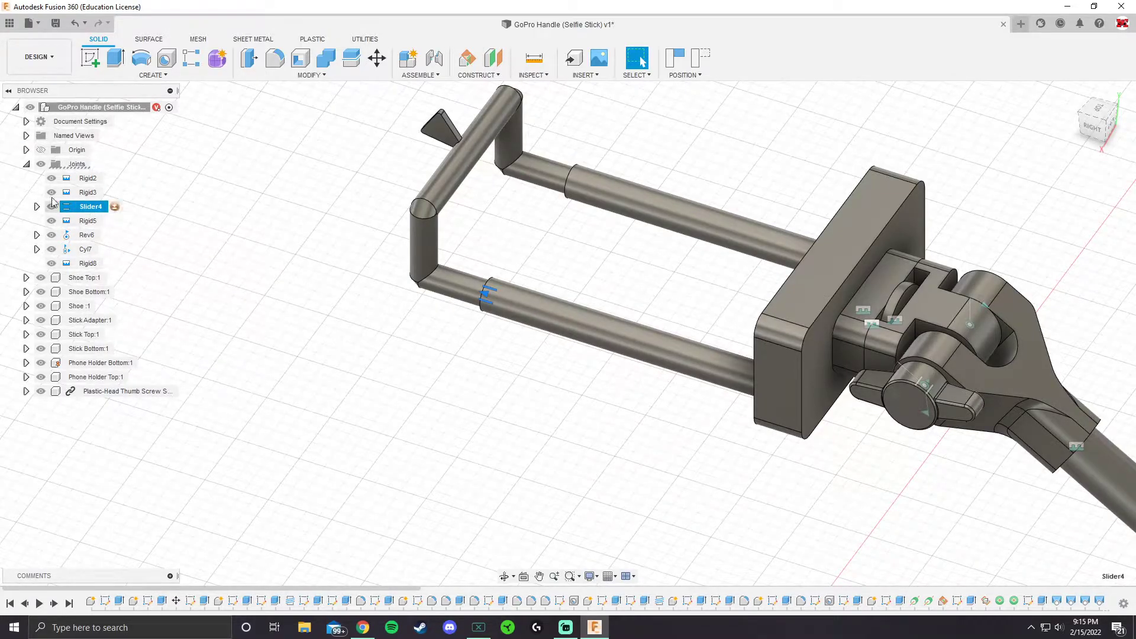
click(26, 164)
click(26, 164)
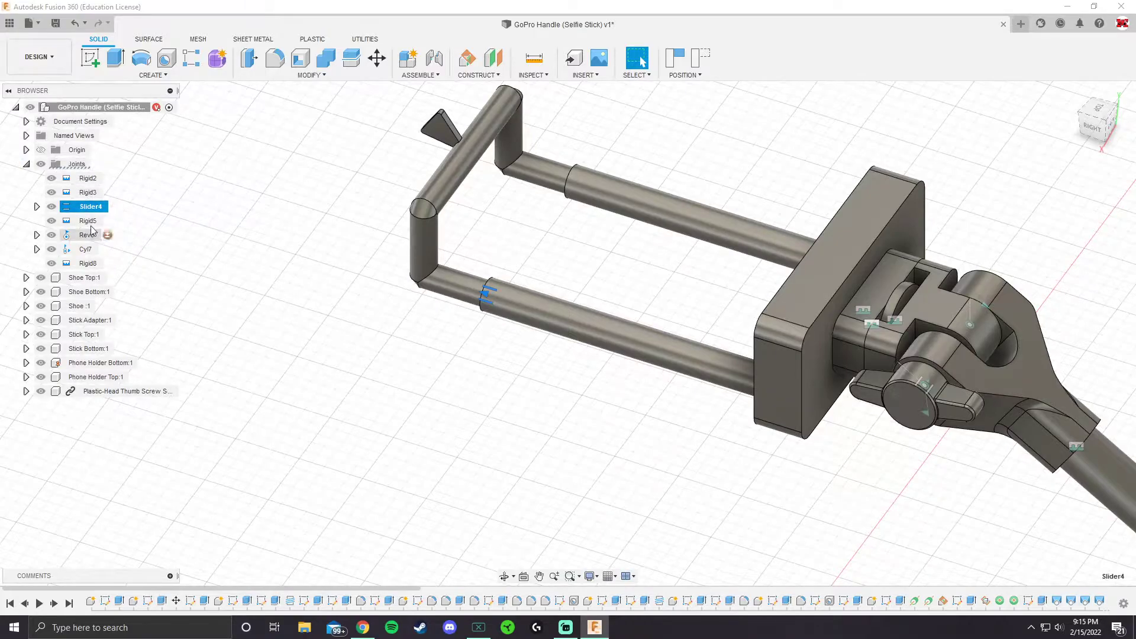
Find the Slider4 joint in the timeline and edit its Z offset so the ends of the phone holder rods meet
drag(421, 588, 1071, 589)
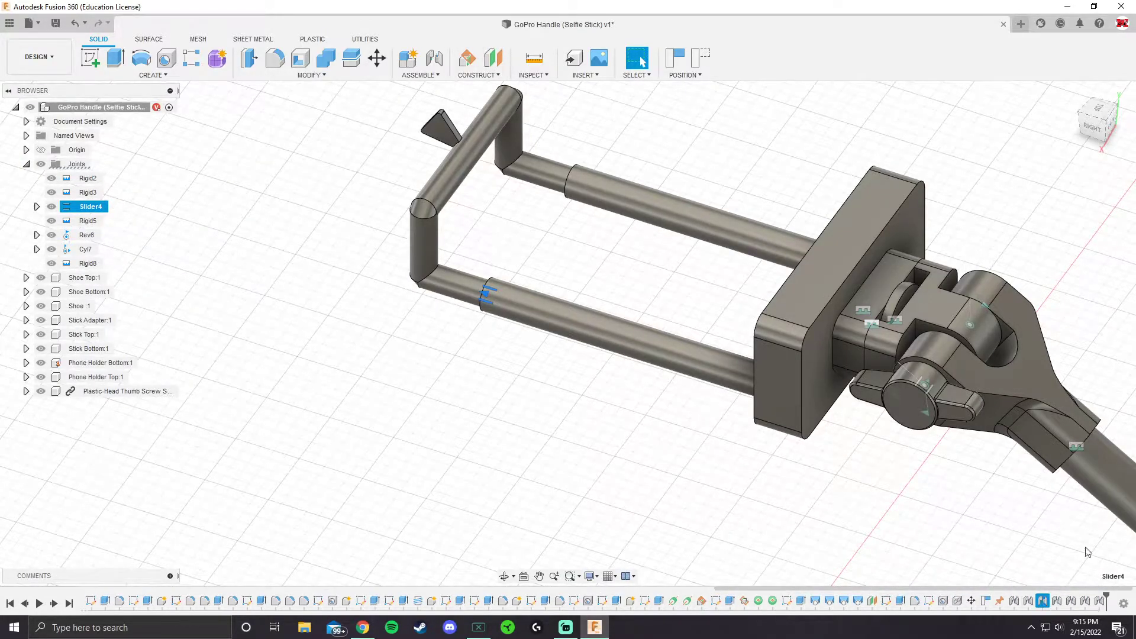
click(1056, 601)
click(1030, 603)
click(1042, 602)
click(709, 519)
right_click(88, 208)
click(112, 242)
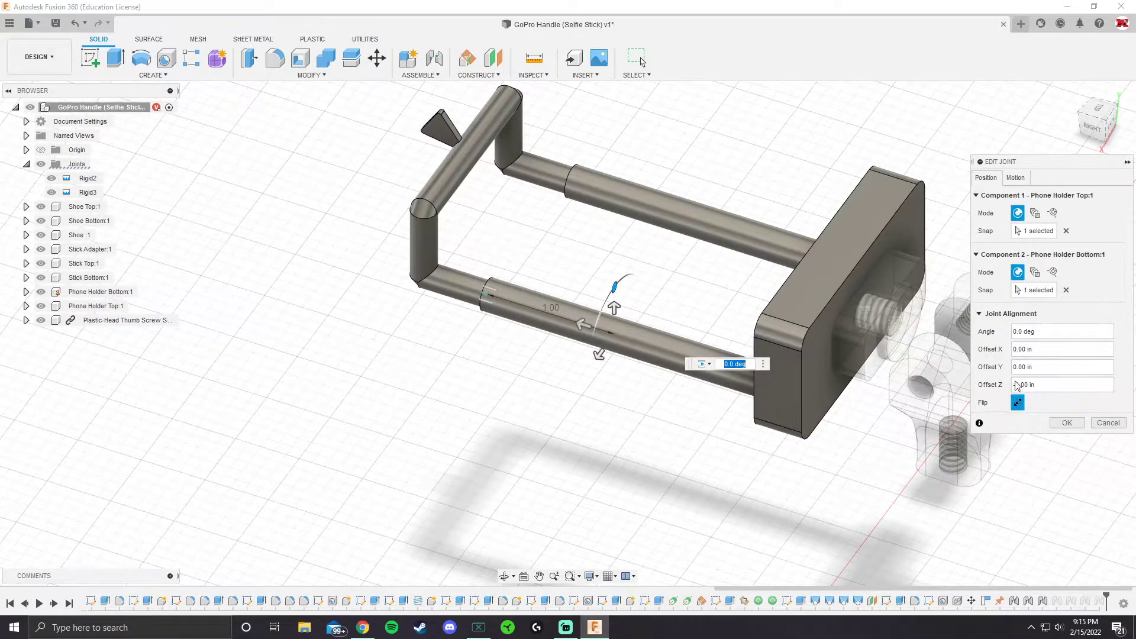
click(1040, 385)
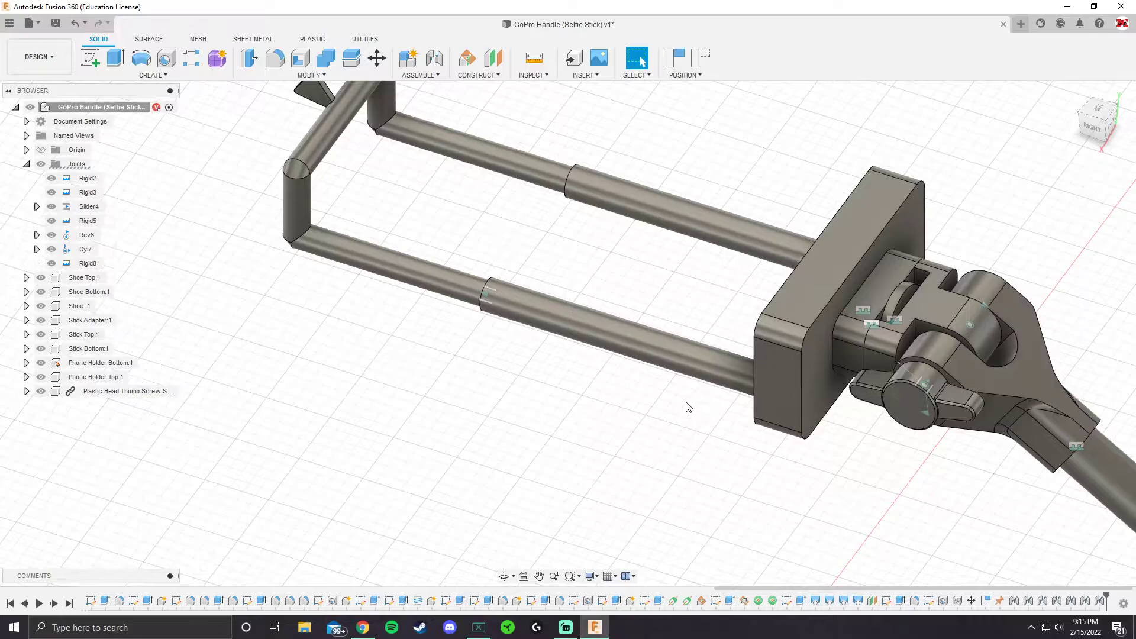
Drive the slider joint to bring the separated phone holder rods back end to end
scroll(689, 406, down, 2)
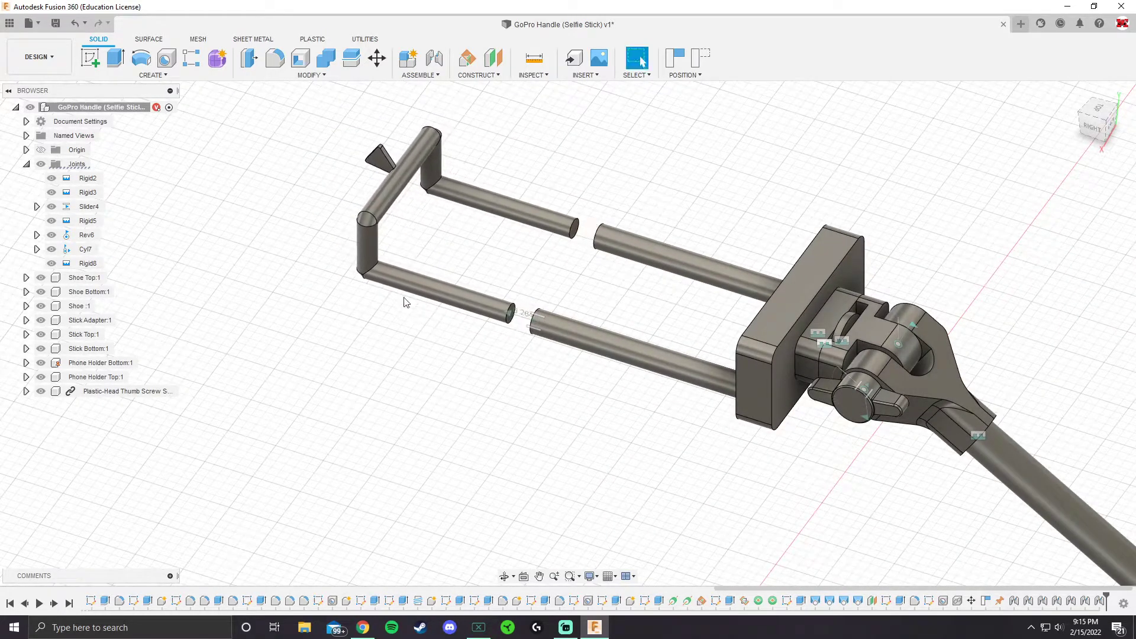
double_click(522, 317)
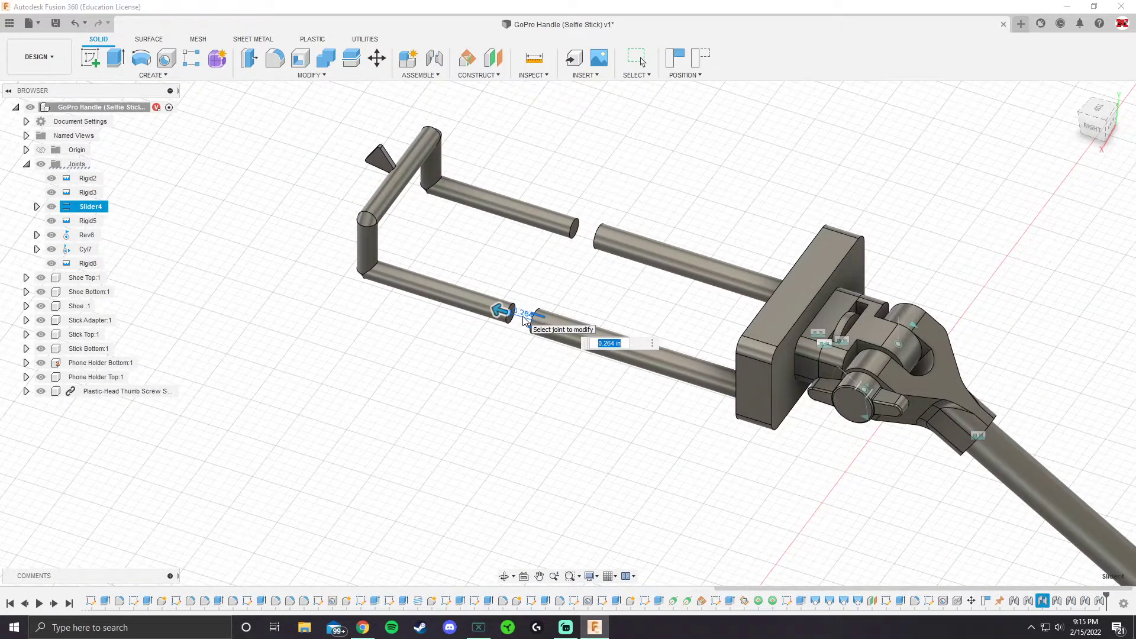
key(Escape)
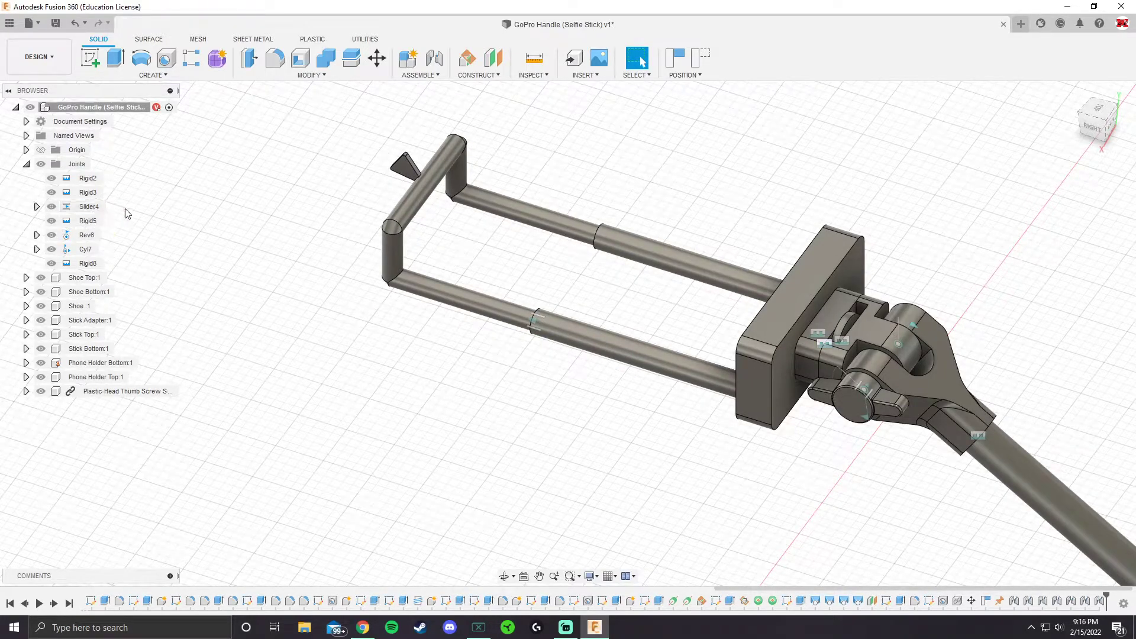
Open the joint limits of Slider4 and enable both the minimum and the maximum slide limit
click(90, 206)
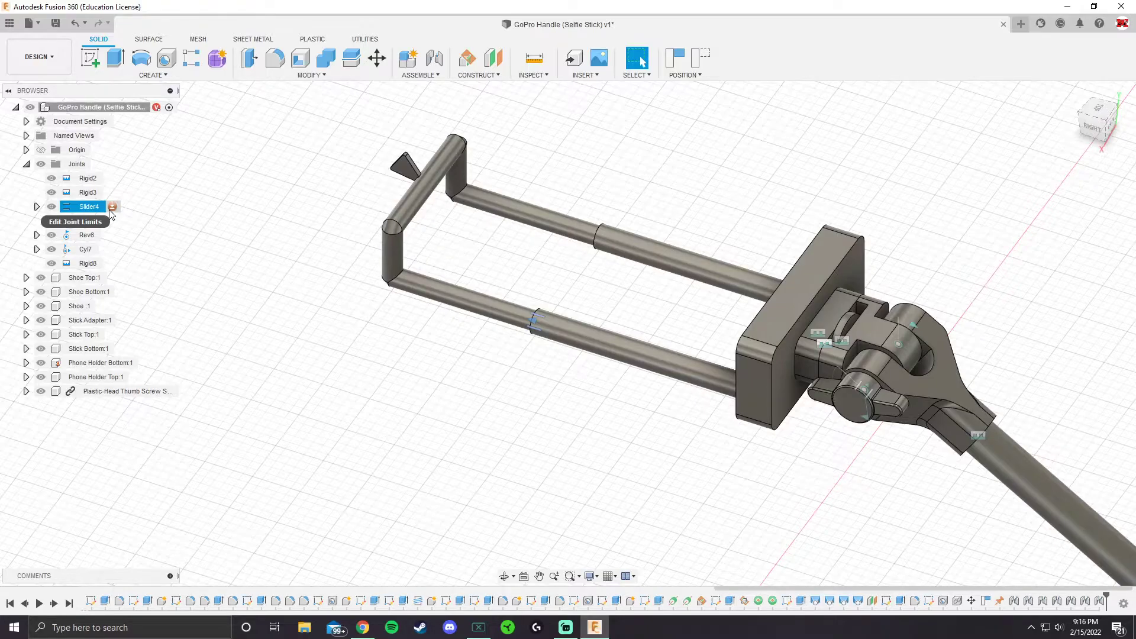
click(178, 251)
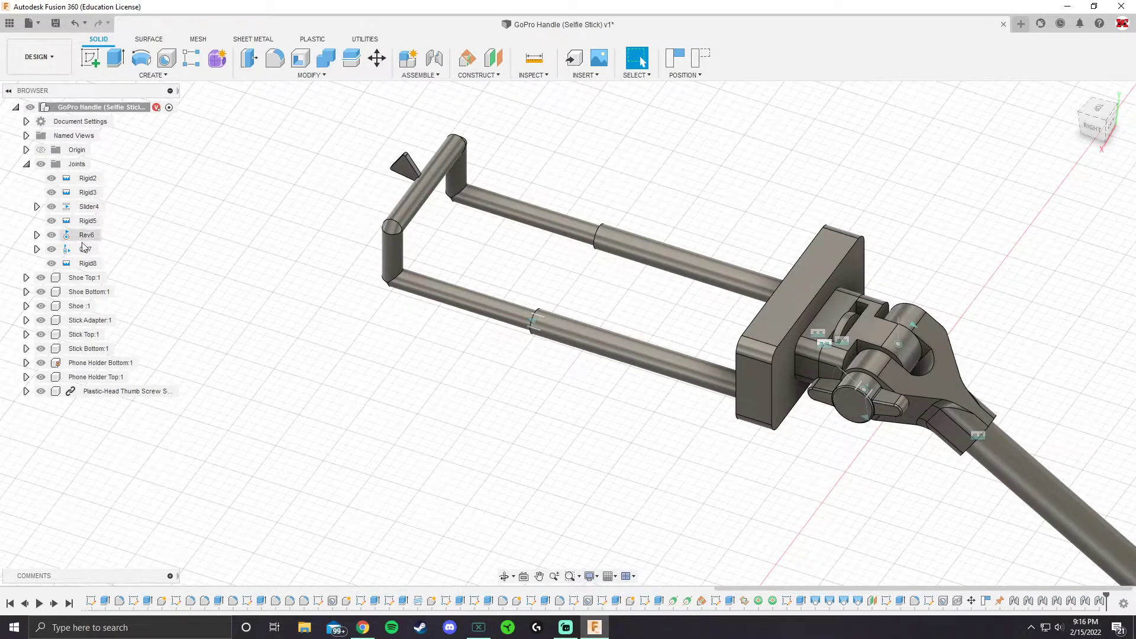
click(100, 207)
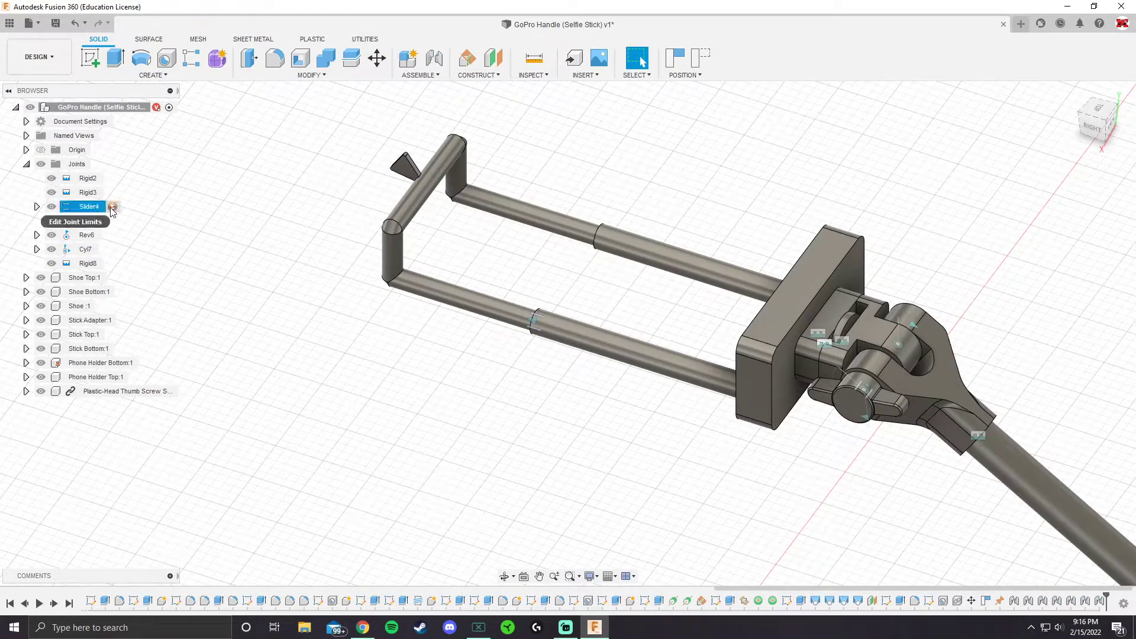
right_click(1043, 602)
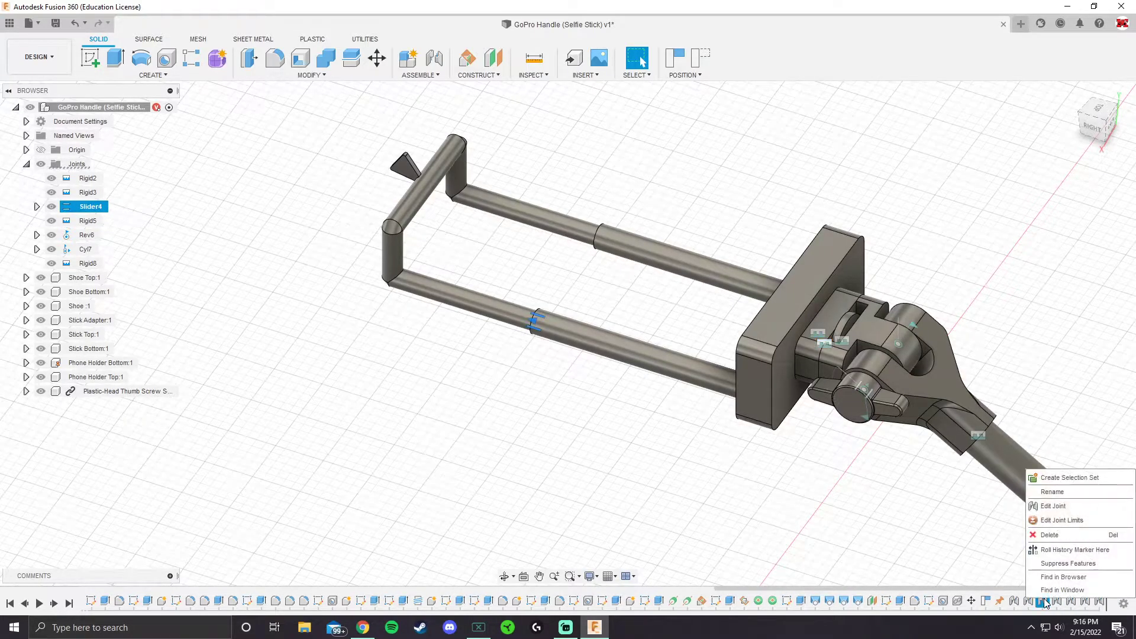
click(1043, 523)
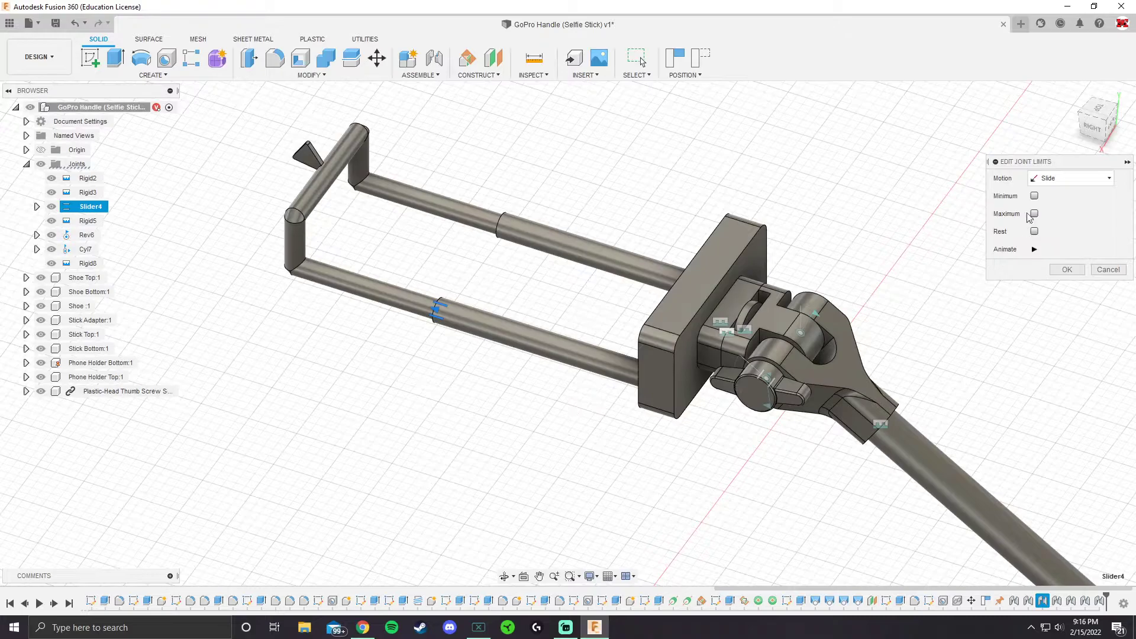
click(1034, 196)
click(1034, 231)
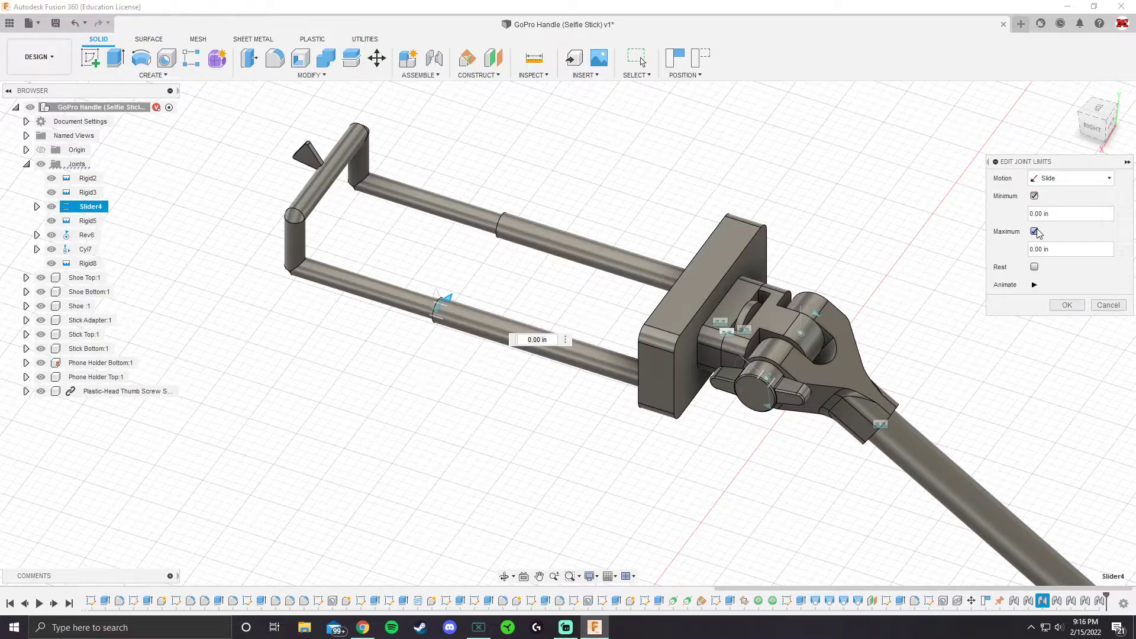
Set the maximum slide limit to 1.25 in, animate and accept it, and test the phone holder's movement
drag(1058, 256, 996, 251)
text(1.25)
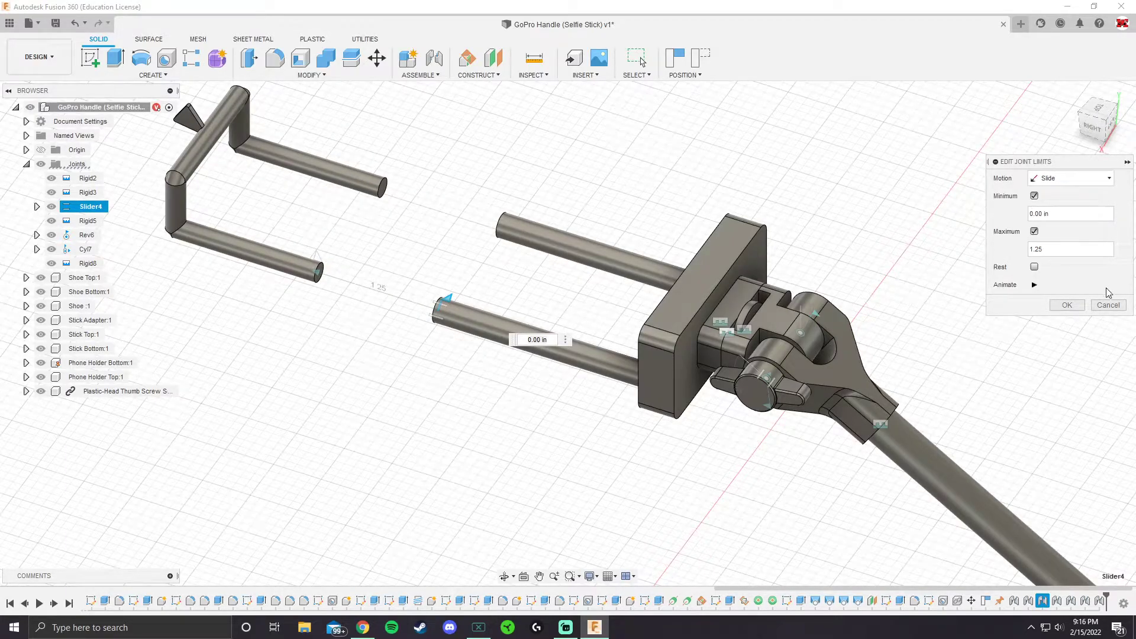
click(1035, 284)
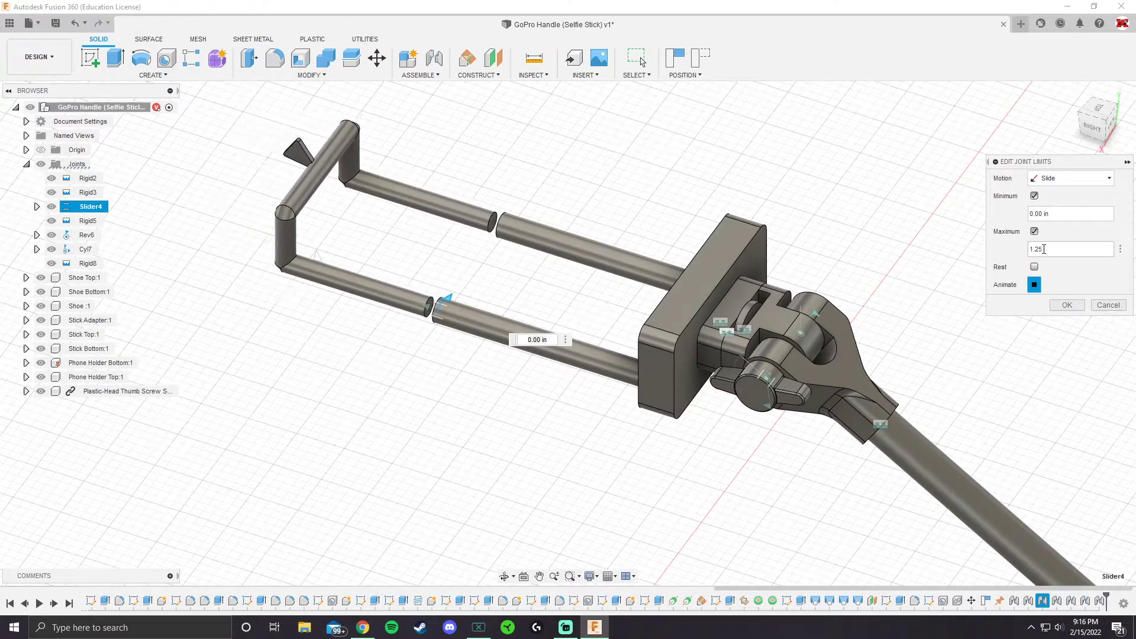
click(1067, 305)
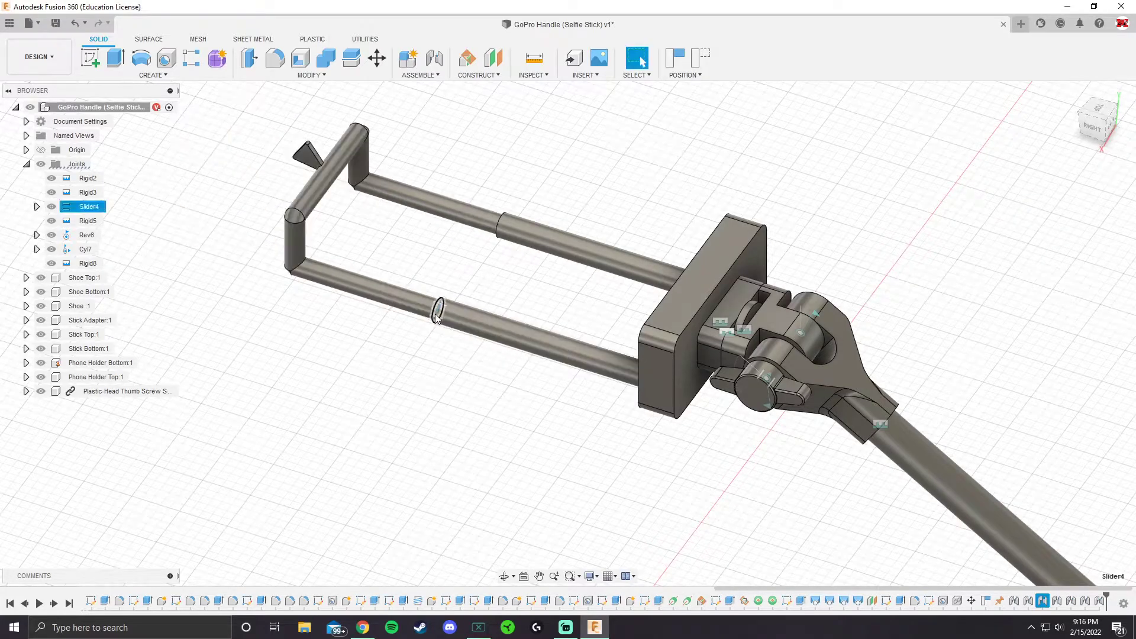
drag(301, 282, 554, 284)
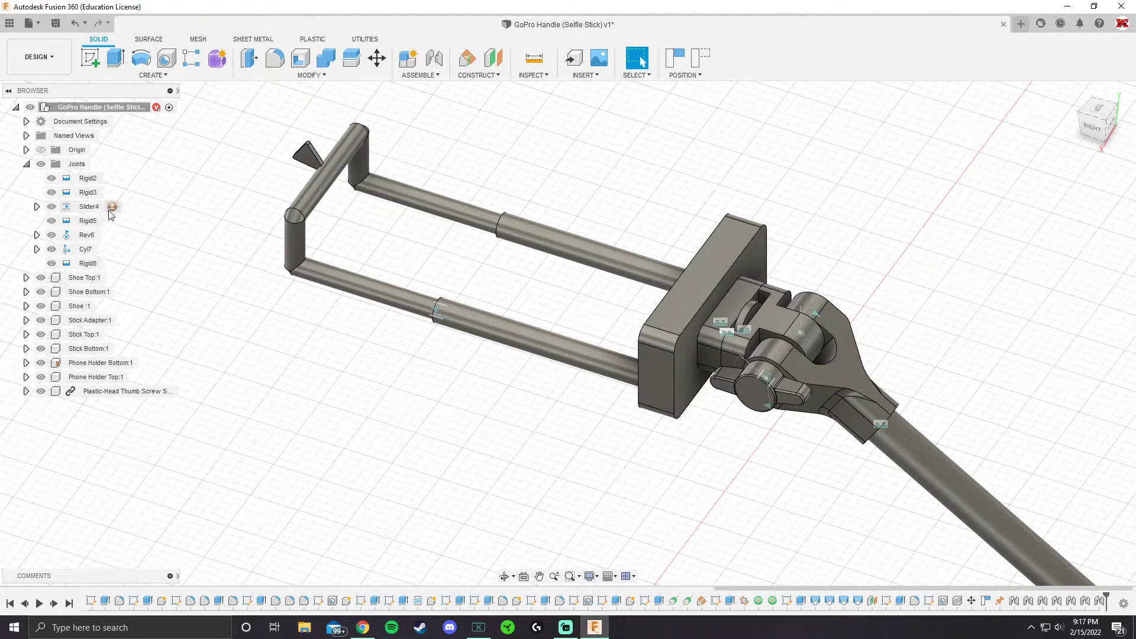
Reopen the Slider4 joint limits and set the maximum to 0 in and the minimum to -1.25 in
click(110, 208)
click(1063, 250)
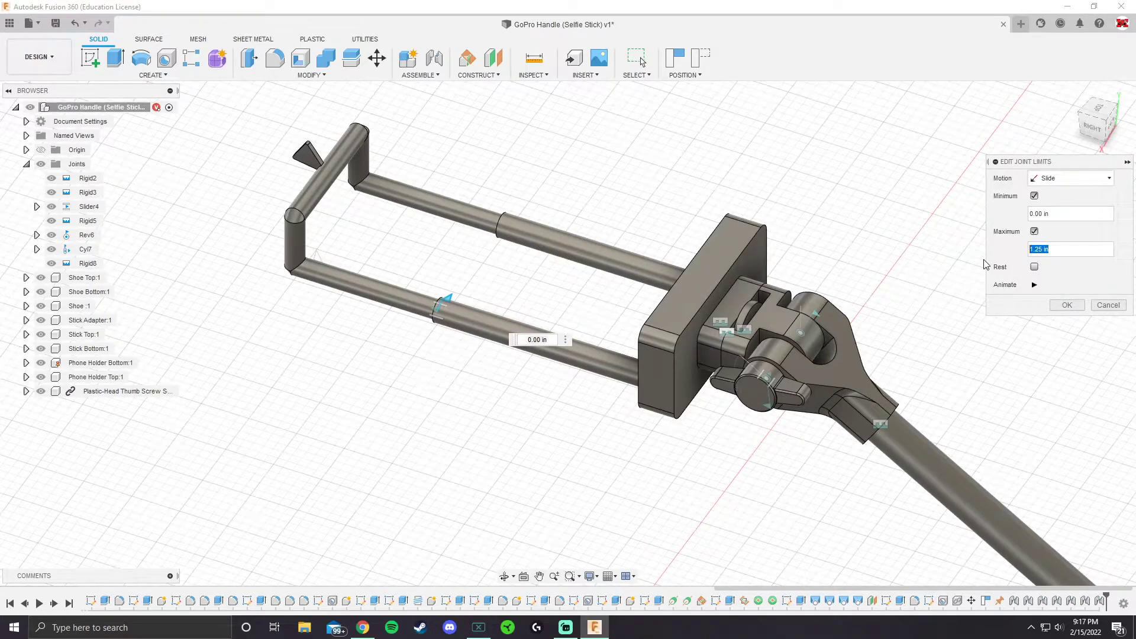
text(0)
click(1055, 214)
text(-1.25)
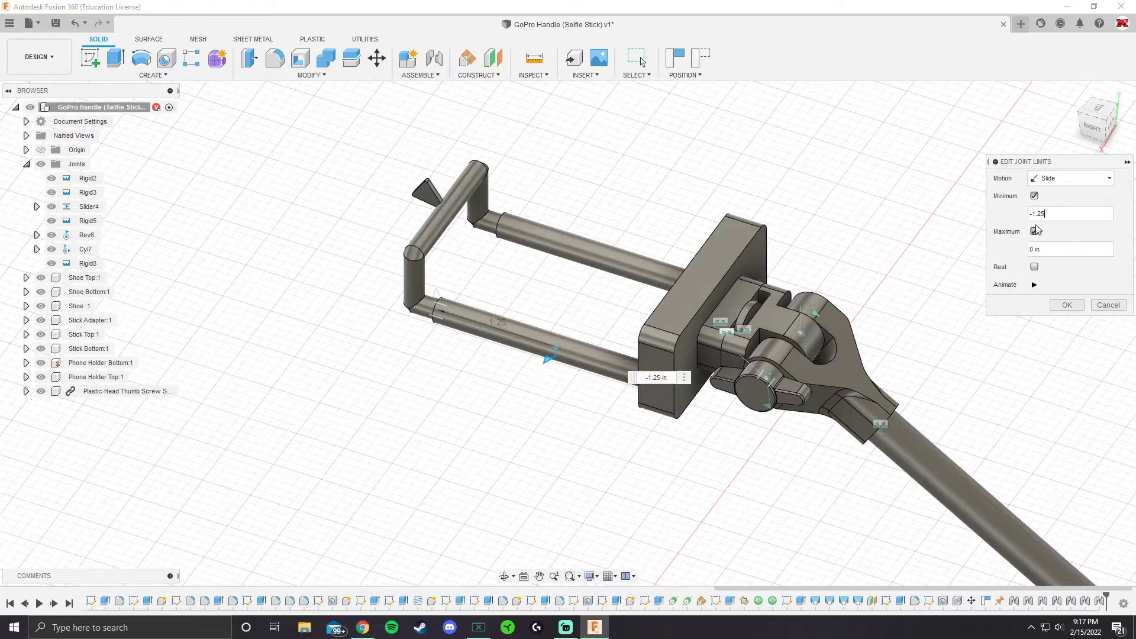
Try positive 1.25 in values for the slide limits and animate the phone holder's motion
key(ctrl+a)
text(1)
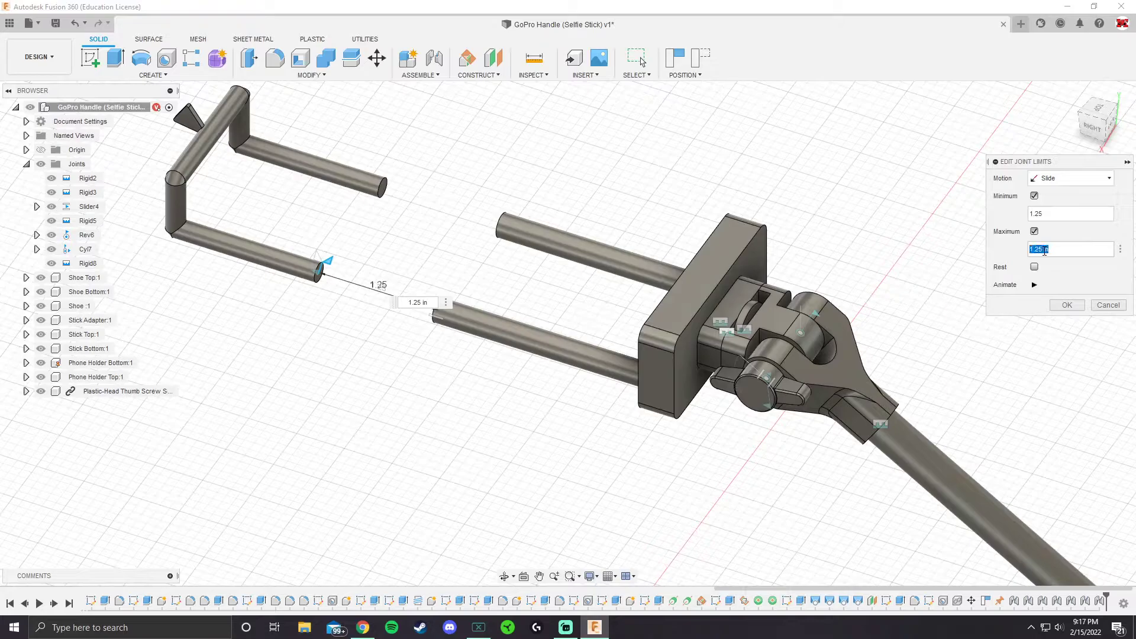
click(1034, 285)
Restore the inward slide range with a minimum of -1.25 in and a maximum of 0 in while the motion animates
double_click(1057, 211)
text(-1)
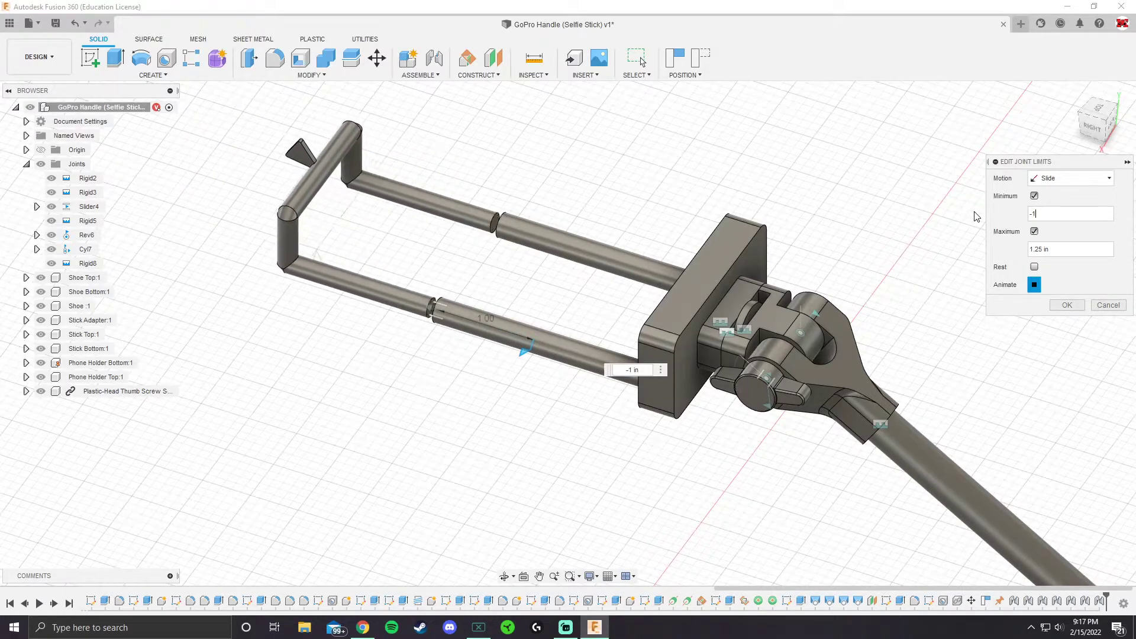
text(.25)
key(Tab)
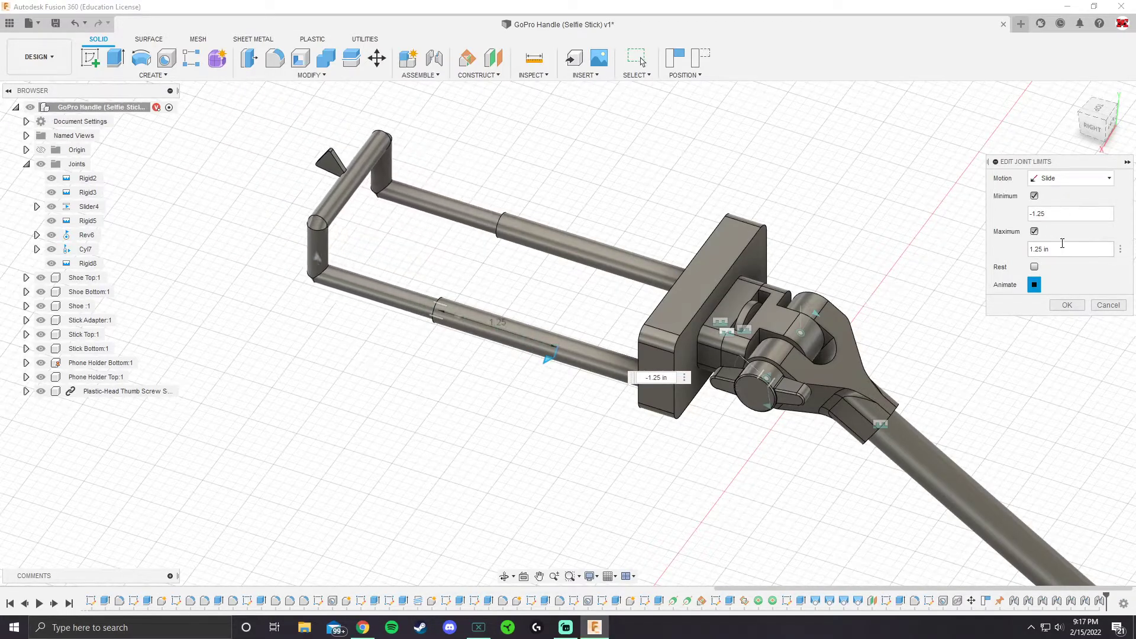
text(0)
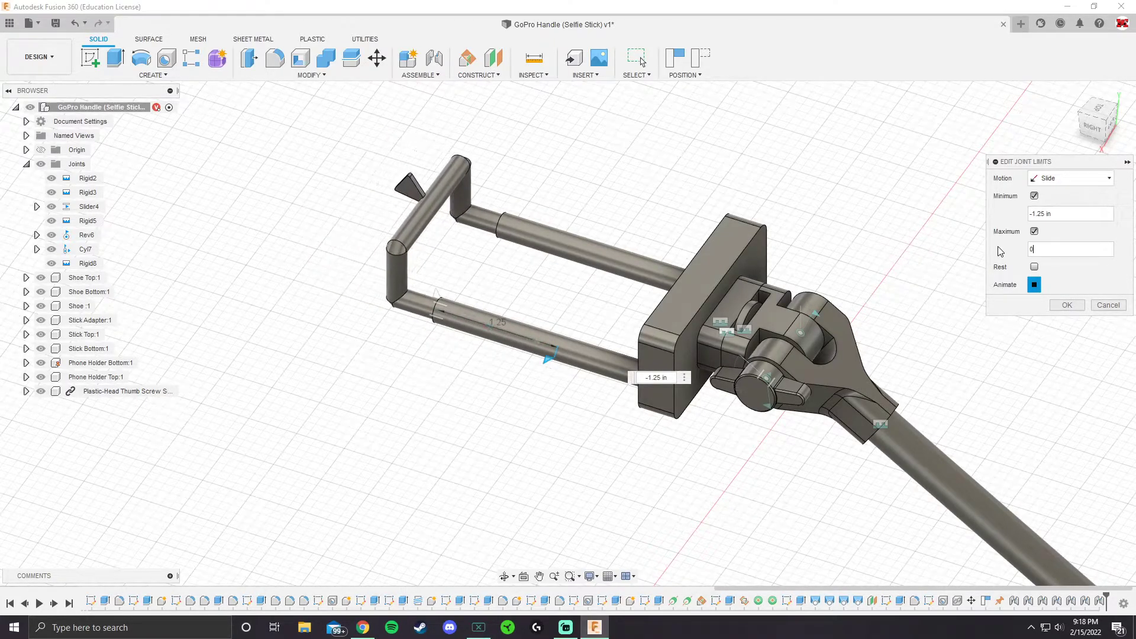
Stop the animation, accept the slide limits, and test the phone holder's sliding movement
click(1039, 290)
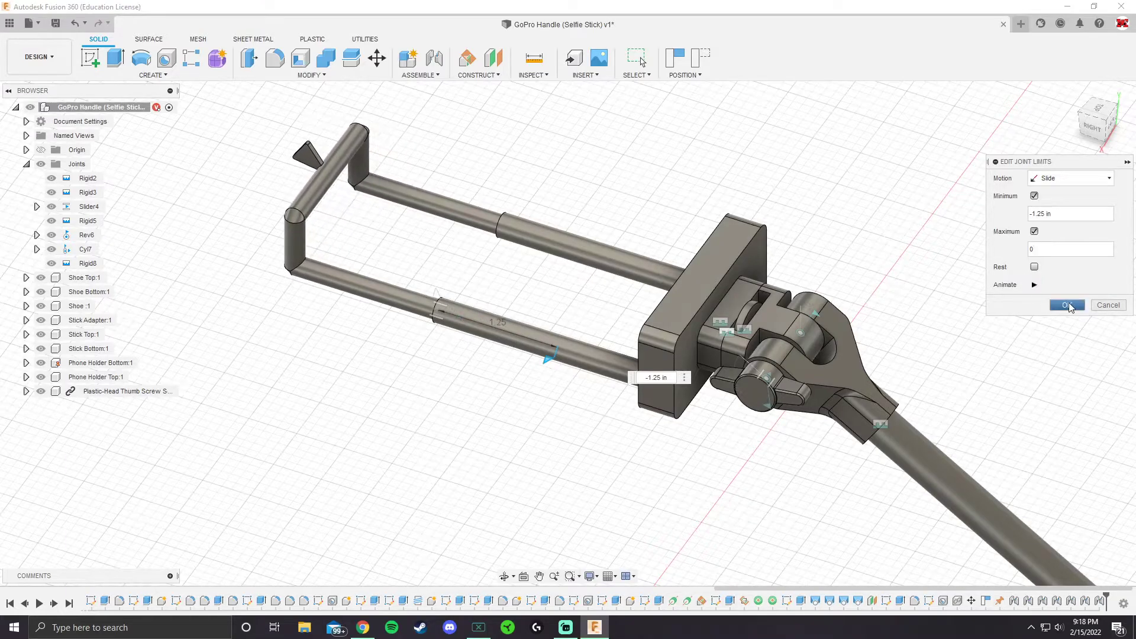
click(1070, 306)
scroll(565, 307, down, 2)
middle_drag(435, 321, 447, 344)
drag(383, 293, 842, 269)
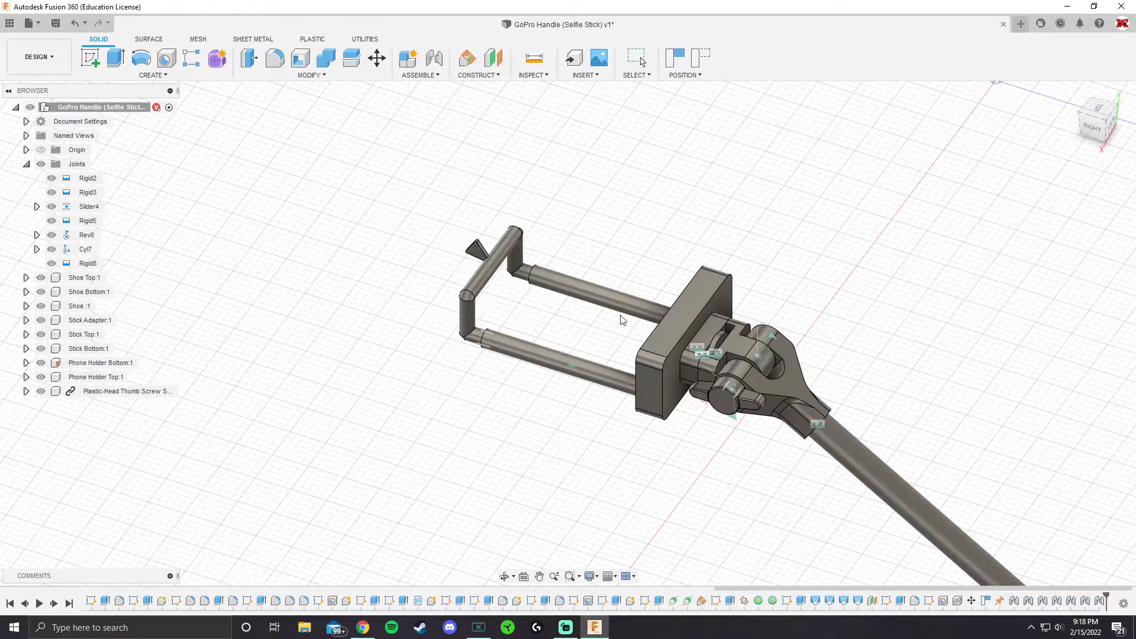
drag(689, 317, 808, 333)
Set the rotation of the Rev6 joint at the stick adapter's pivot to 0 deg
scroll(644, 330, down, 5)
middle_drag(644, 330, 497, 290)
scroll(508, 281, up, 5)
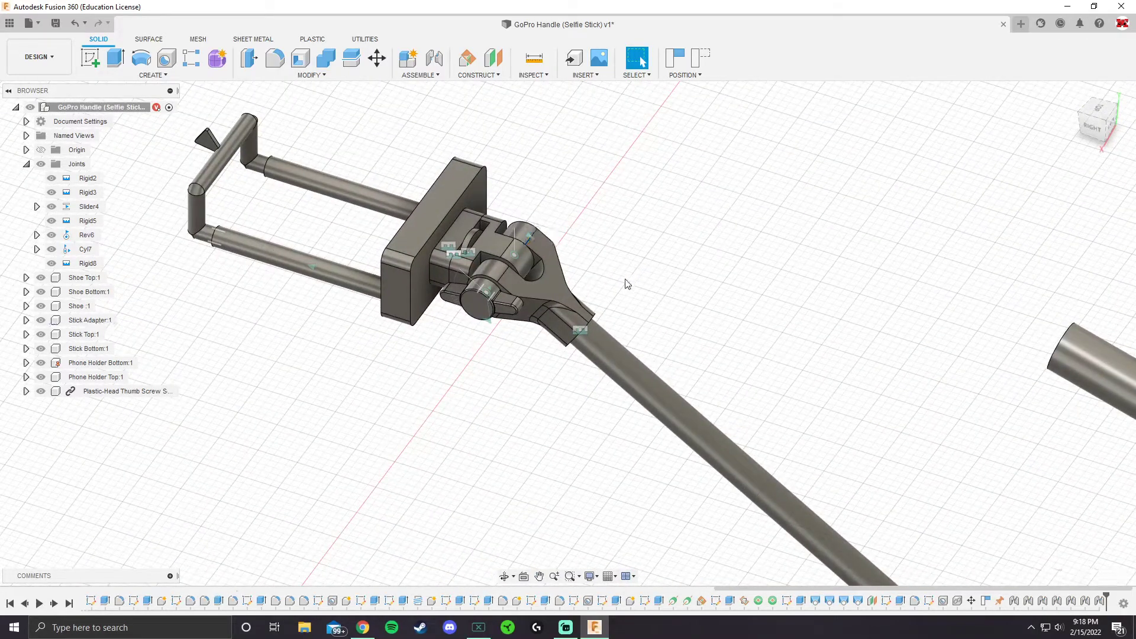
scroll(534, 252, up, 3)
double_click(507, 234)
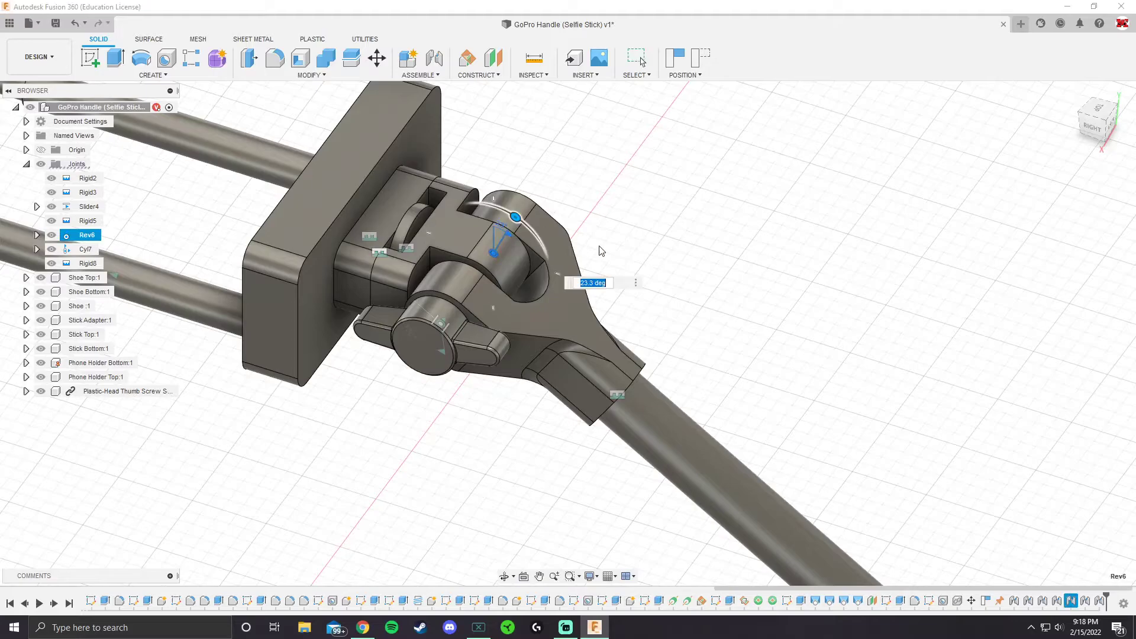
text(0)
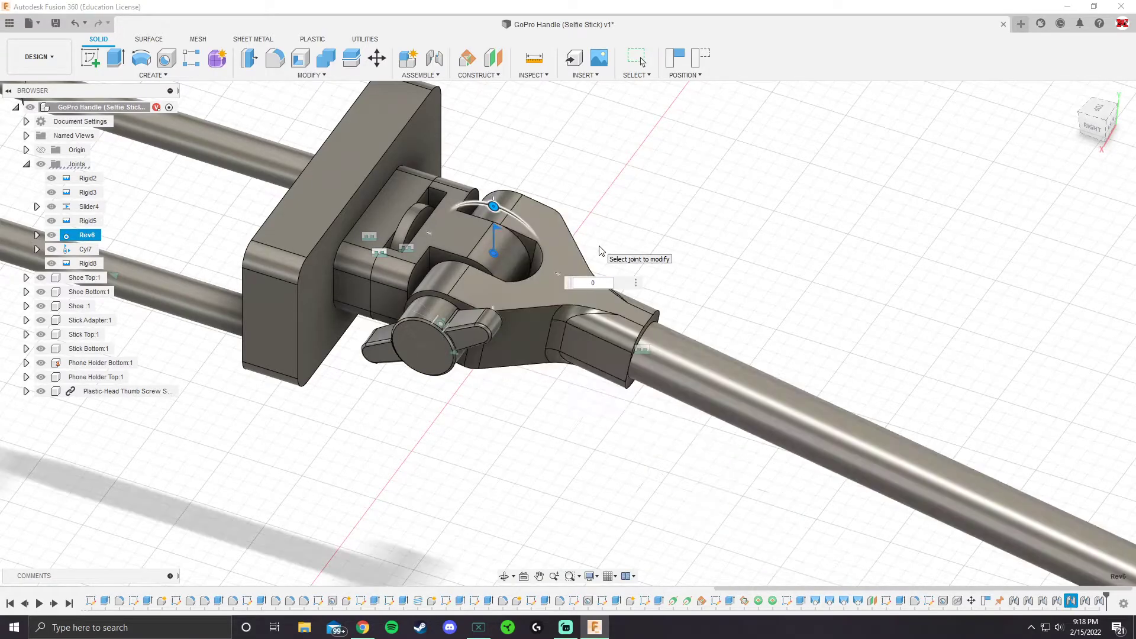
key(Return)
scroll(579, 288, down, 4)
scroll(645, 287, down, 2)
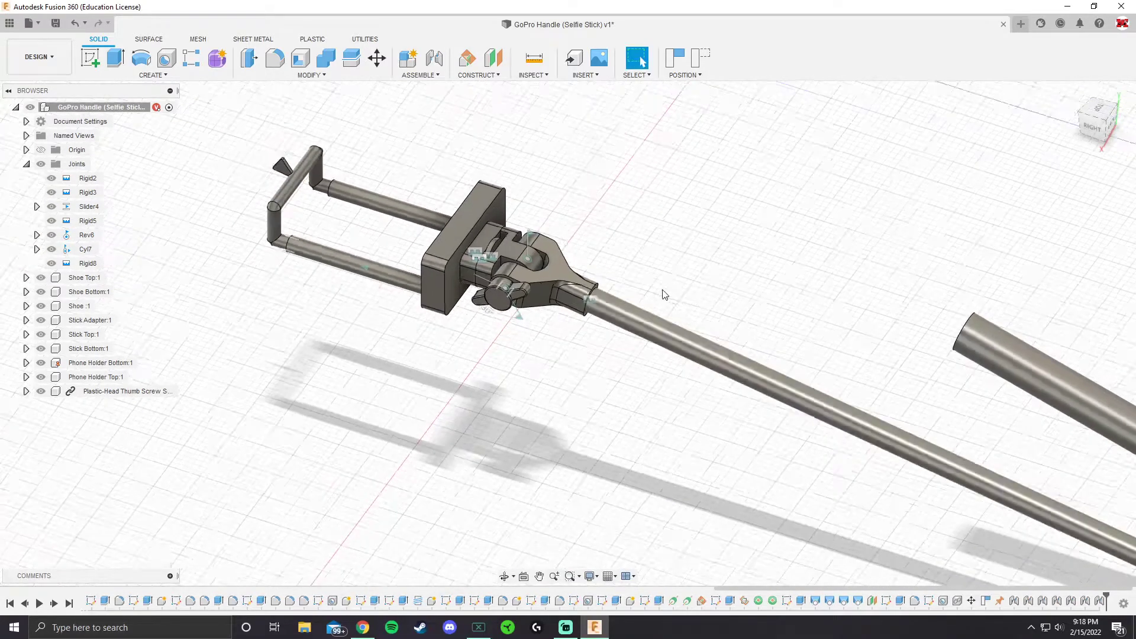
Limit the Rev6 joint's rotation to a minimum of 0 deg and a maximum of 90 deg, then animate and accept it
scroll(563, 257, up, 5)
click(468, 205)
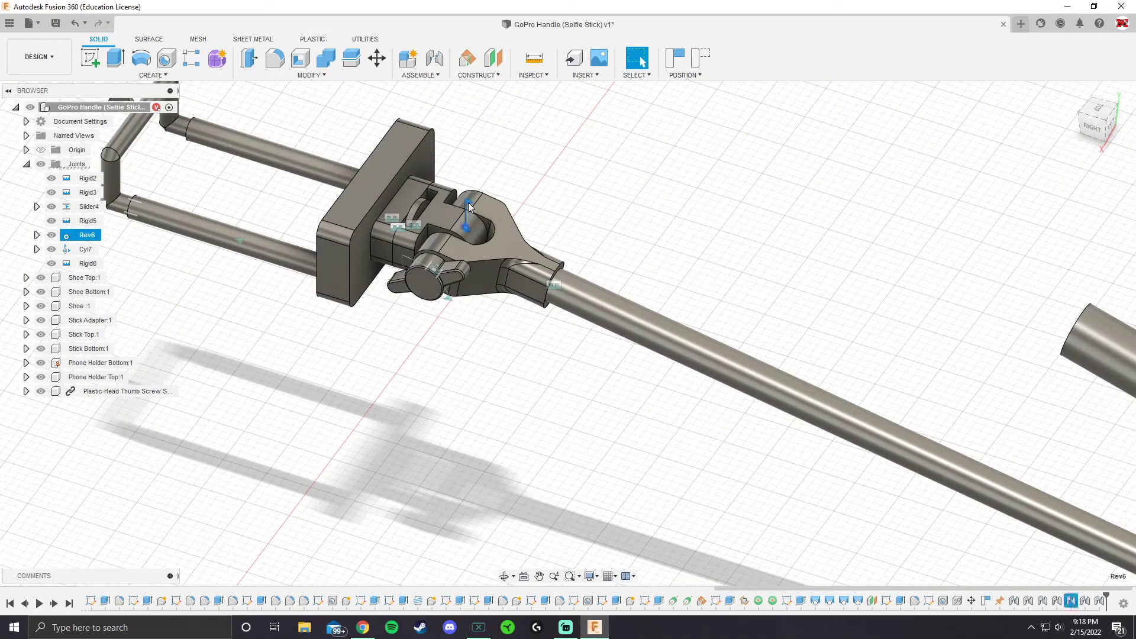
click(179, 280)
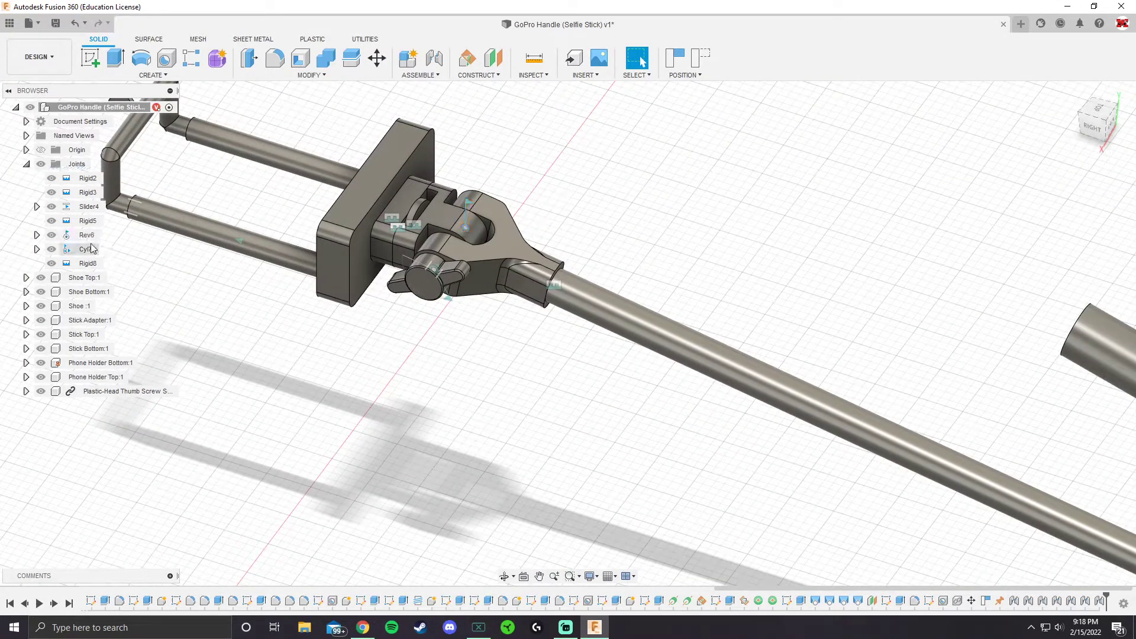
click(93, 238)
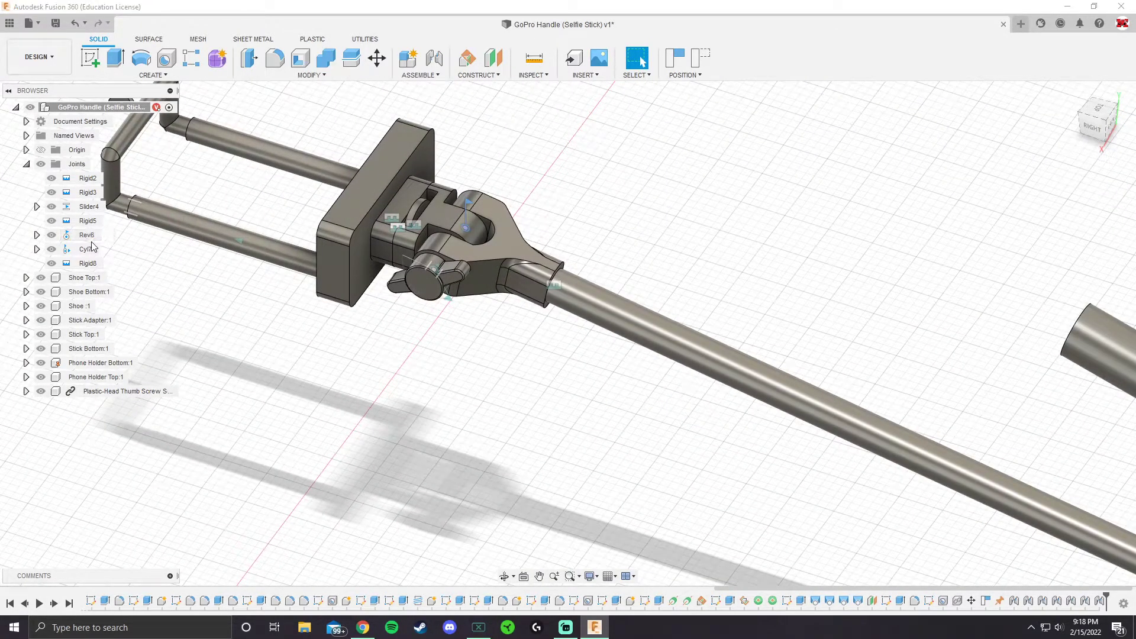
click(148, 261)
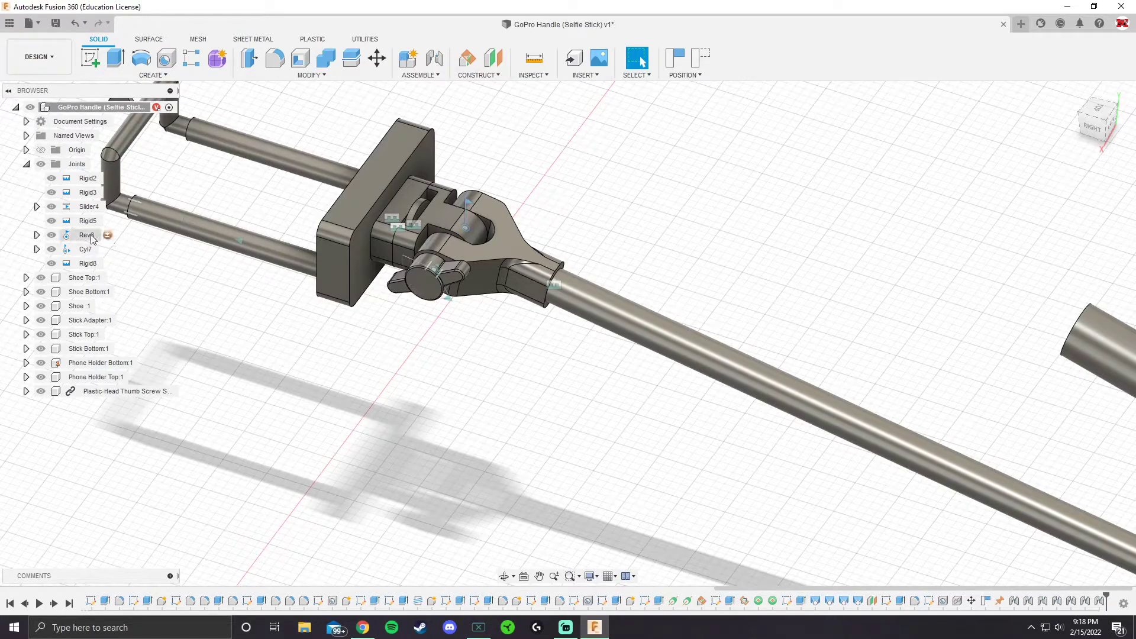
click(107, 236)
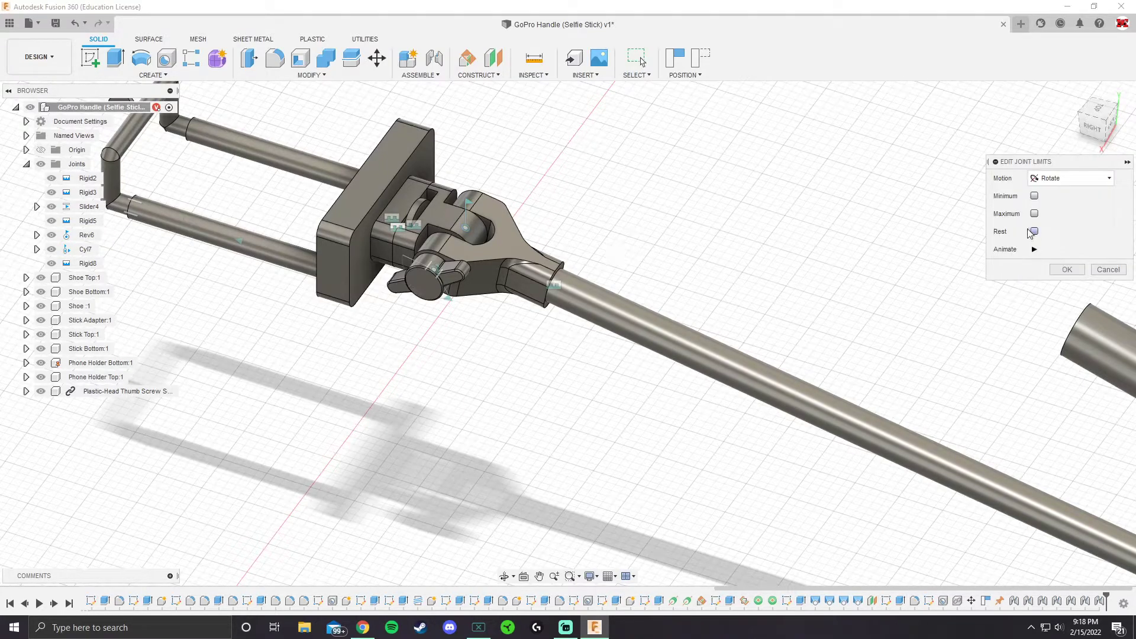
click(1034, 195)
click(1034, 231)
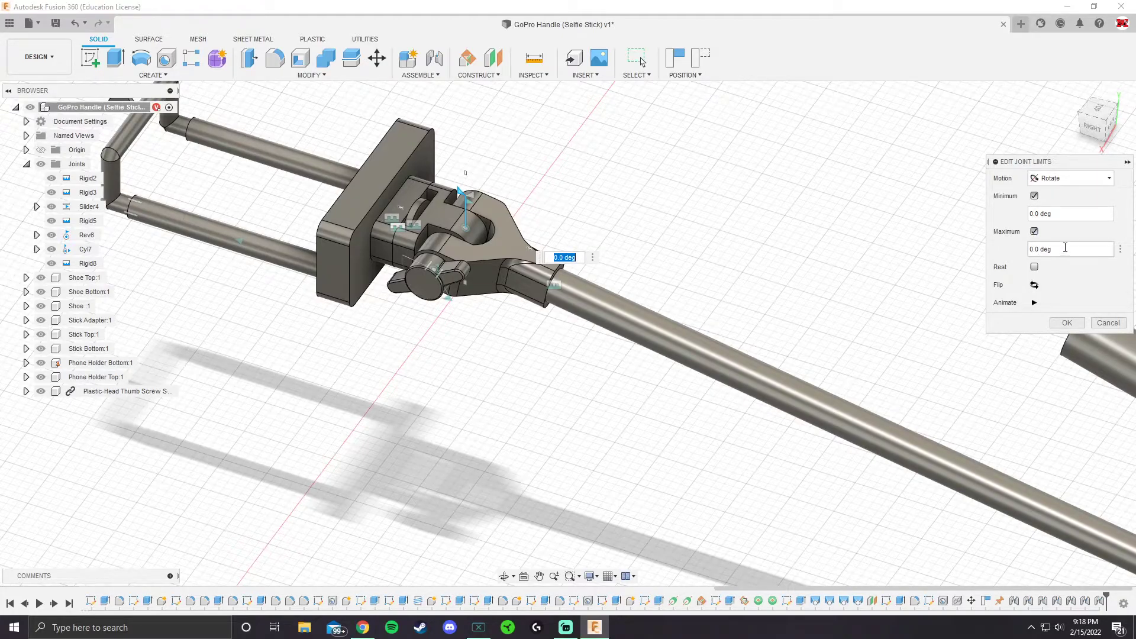
click(1068, 248)
text(90)
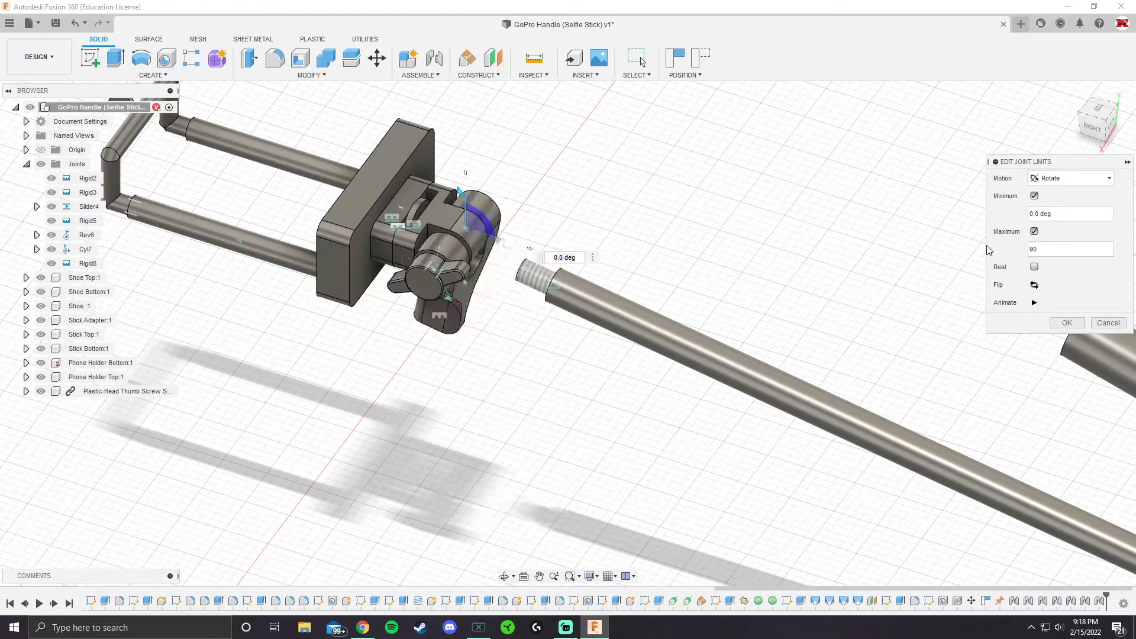
click(1035, 303)
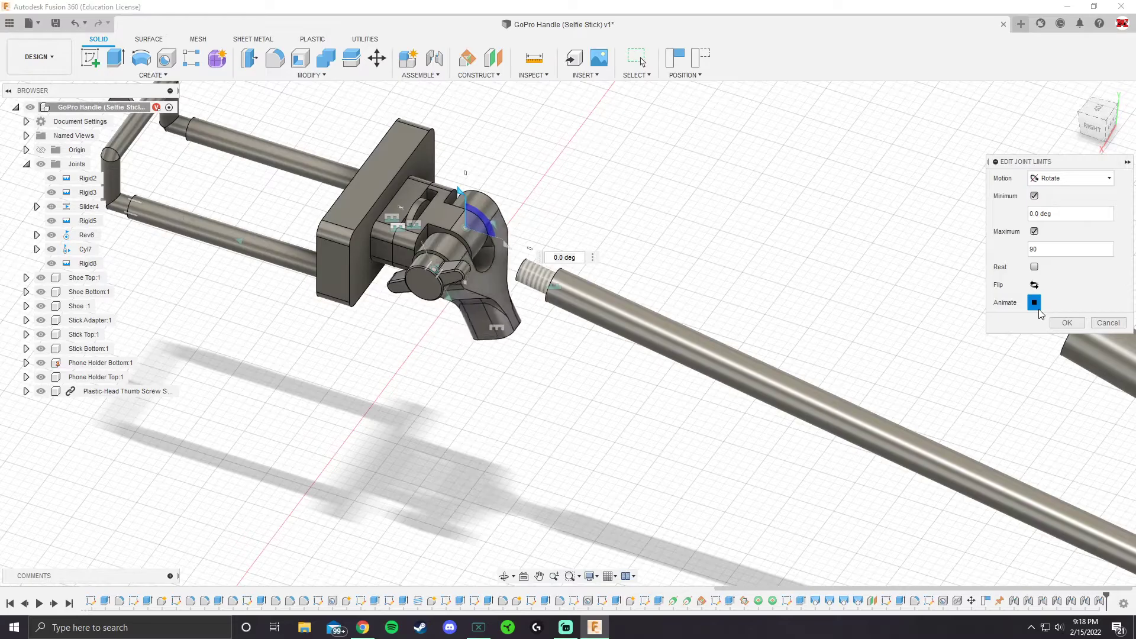
click(1066, 322)
Examine the stick's rotation about the adapter pivot from several viewpoints
scroll(630, 374, down, 3)
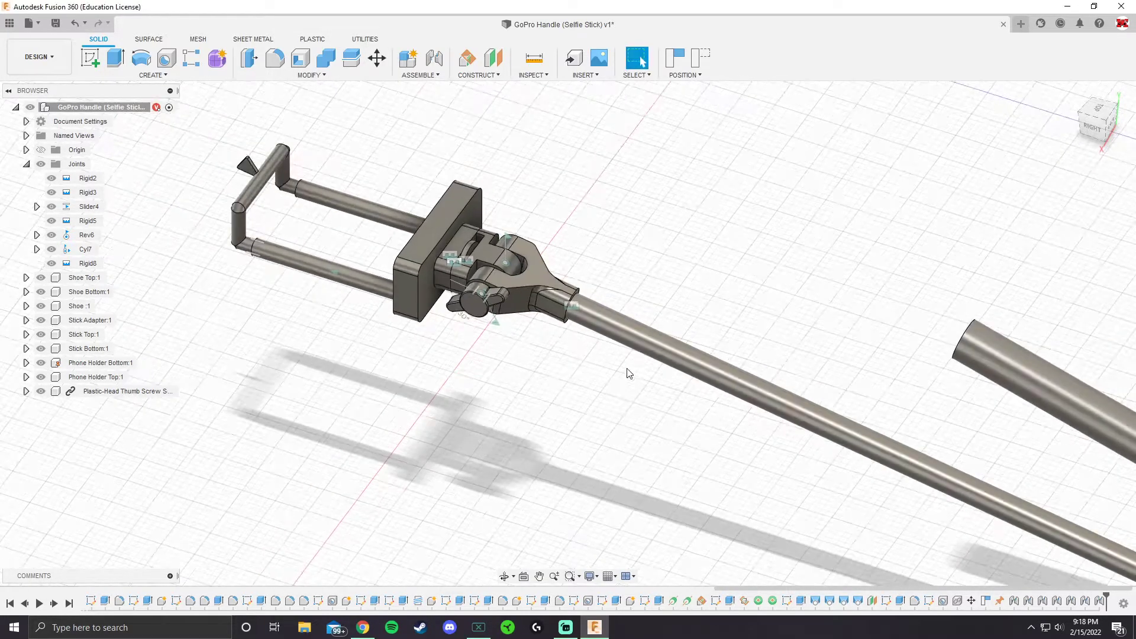
scroll(639, 381, down, 3)
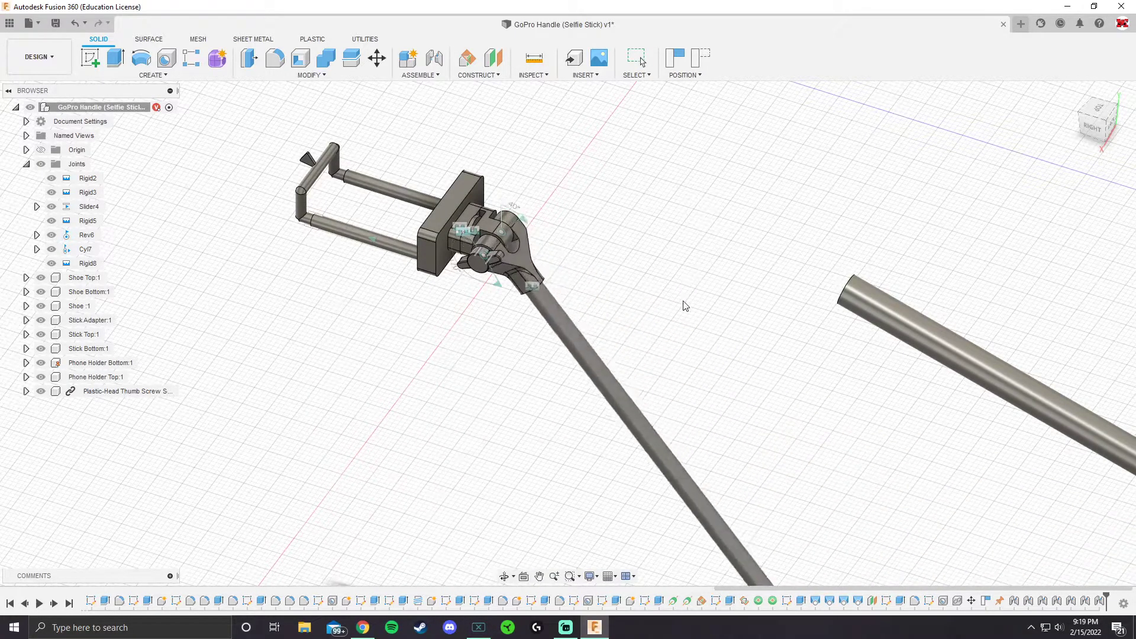
shift+middle_drag(641, 285, 655, 259)
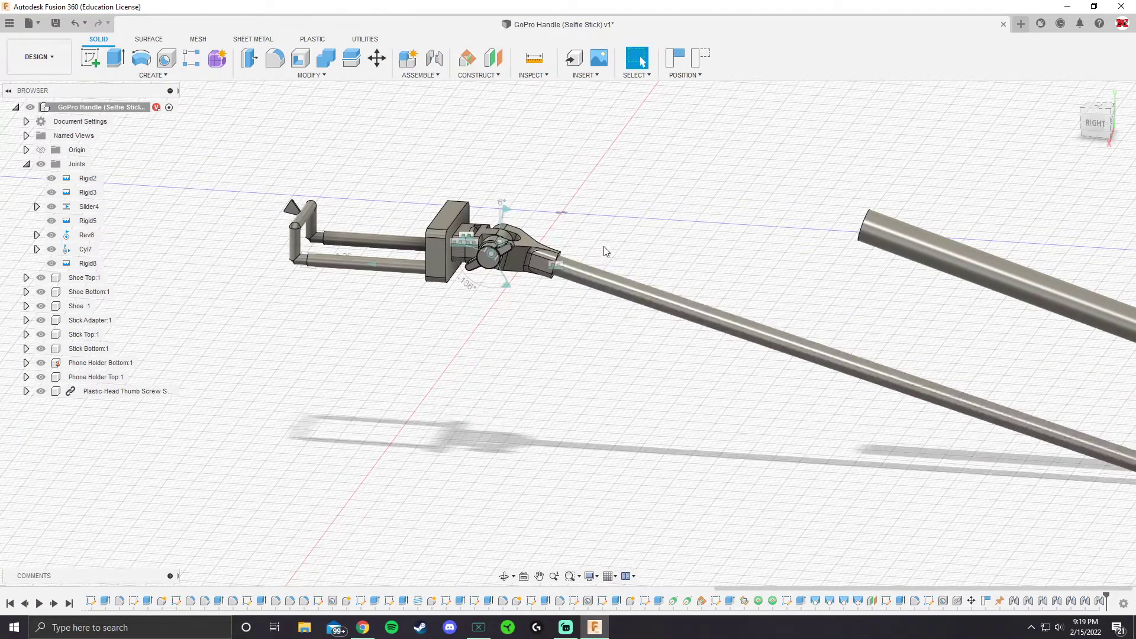
mouse_move(589, 295)
shift+middle_down()
mouse_move(584, 277)
mouse_move(579, 290)
shift+middle_up()
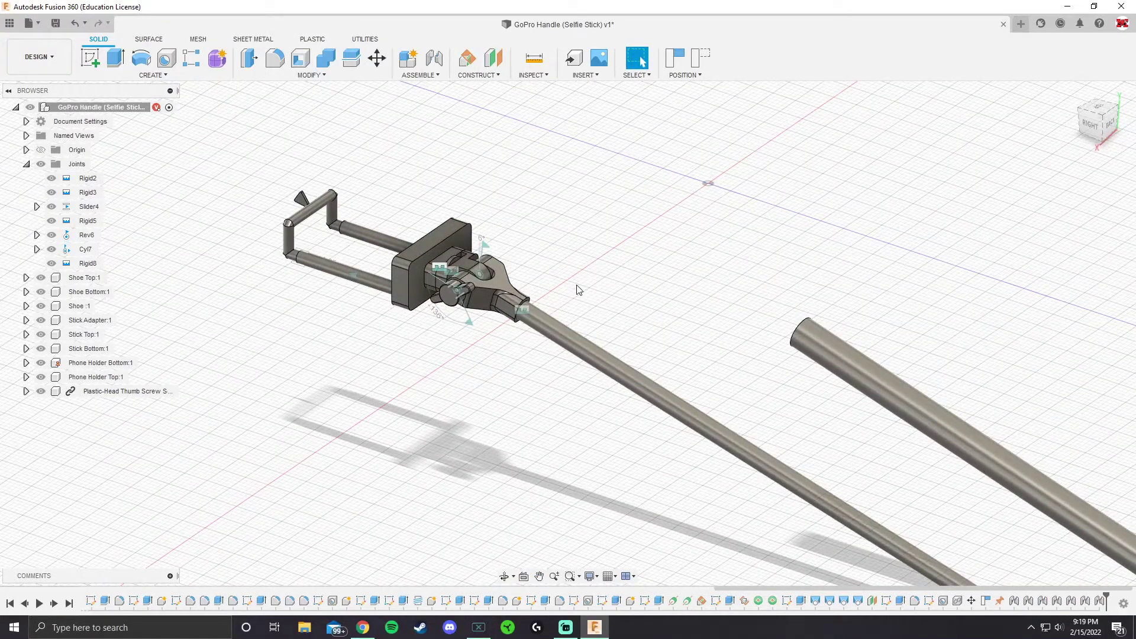
Start a joint and place its first origin at the center of Stick Bottom's hollow end
scroll(636, 316, down, 3)
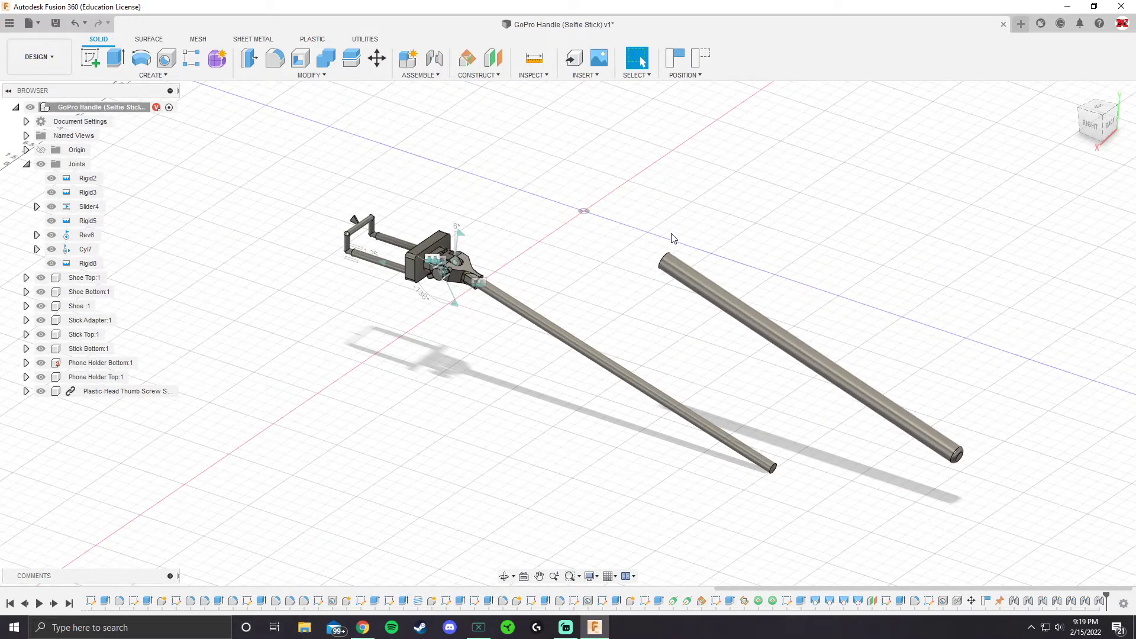
click(434, 57)
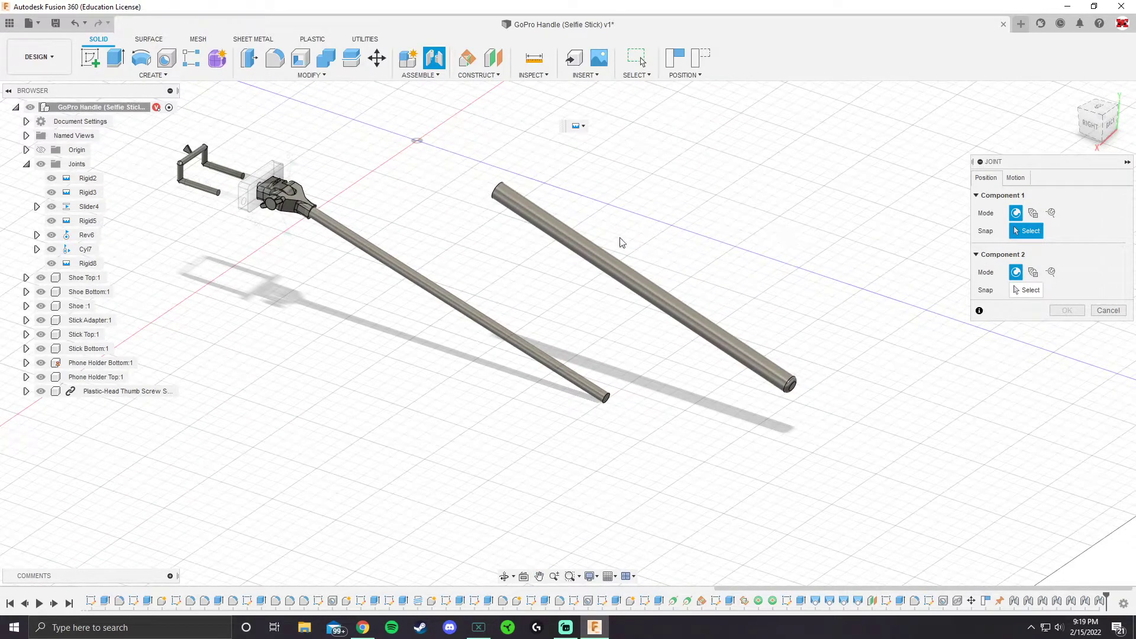
shift+middle_drag(470, 218, 520, 183)
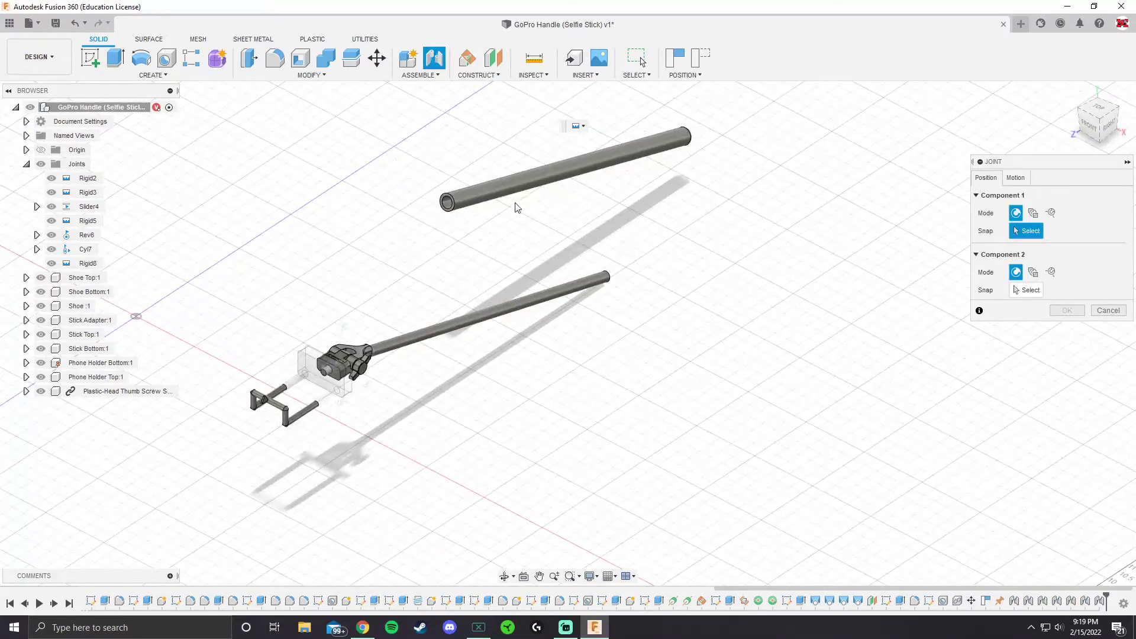
scroll(453, 201, up, 3)
scroll(453, 202, up, 2)
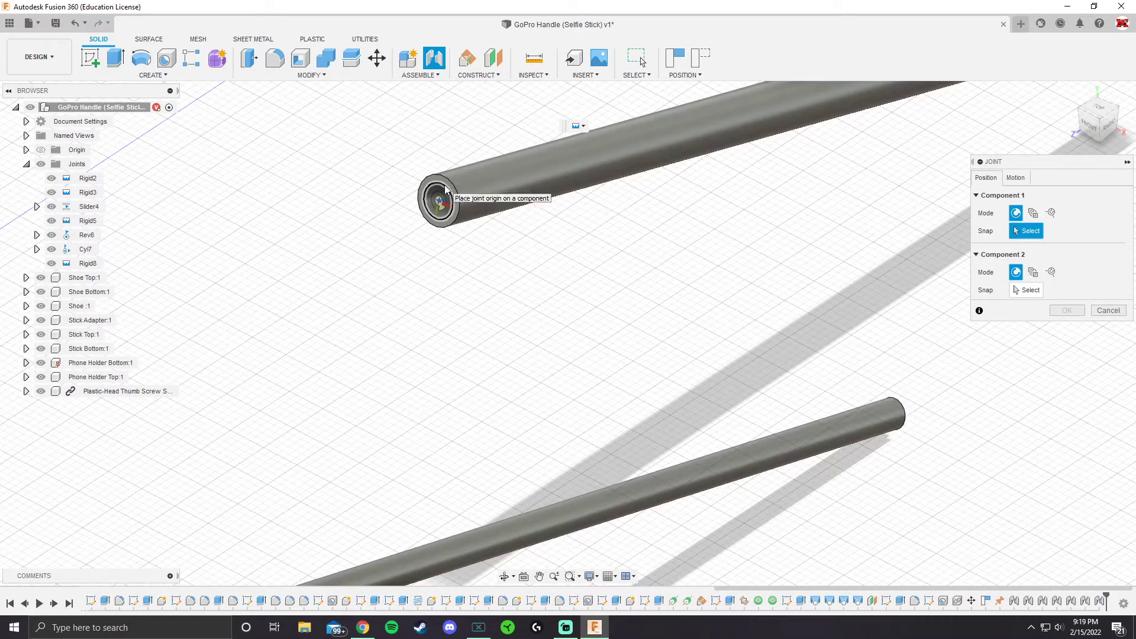
click(445, 190)
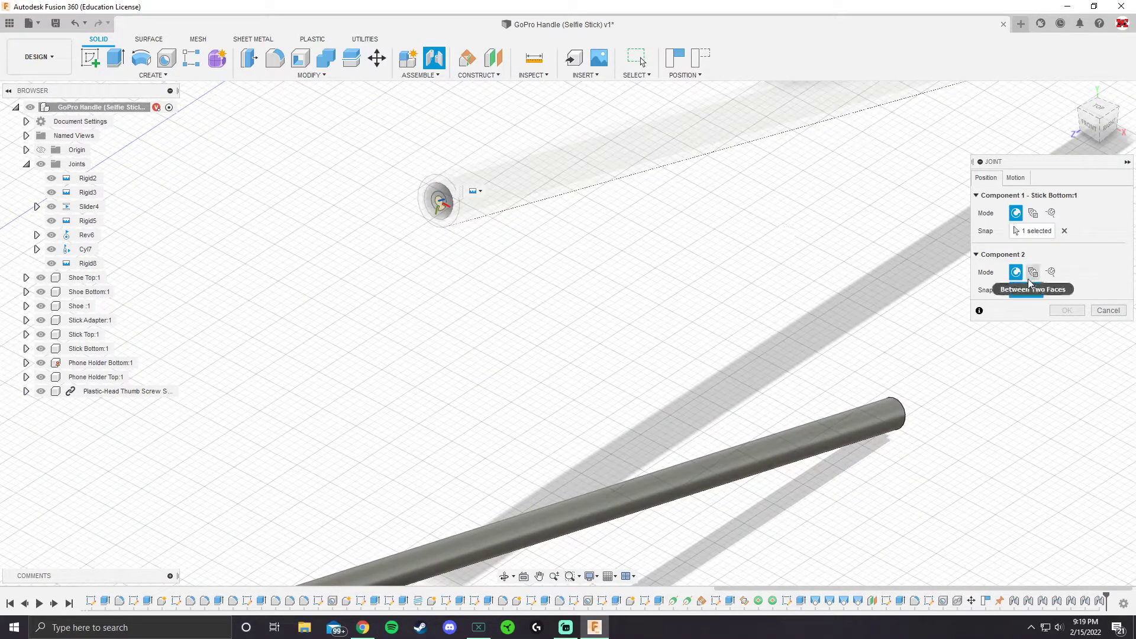
Place the second joint origin at the center of Stick Top's free end and accept the rigid joint
scroll(807, 254, down, 5)
shift+middle_drag(816, 328, 714, 284)
scroll(716, 441, up, 3)
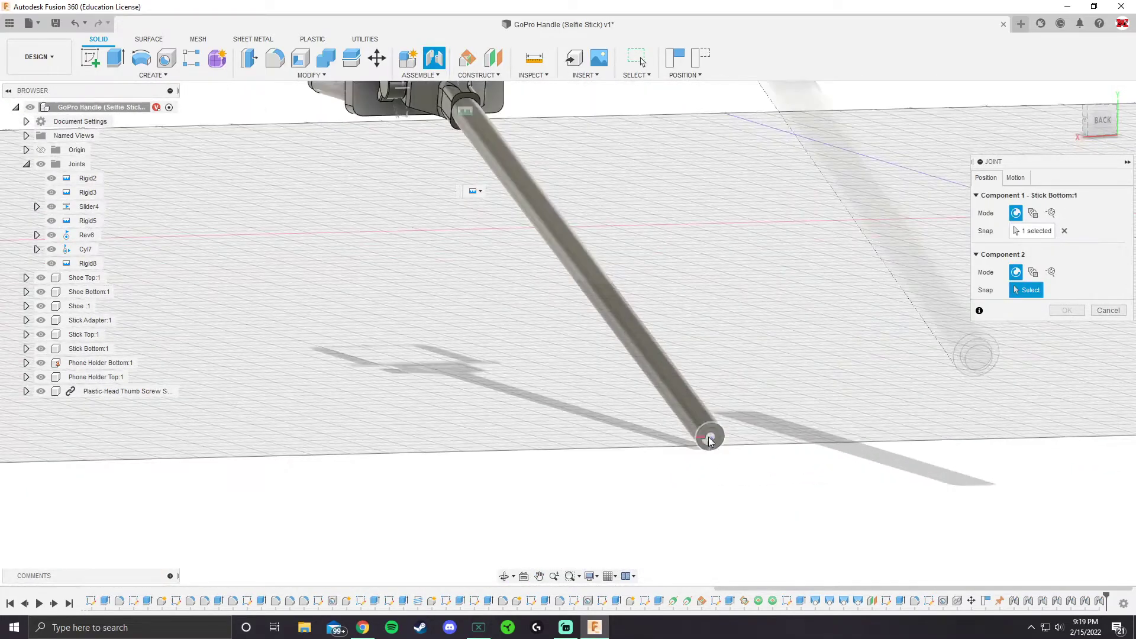
click(710, 437)
scroll(681, 431, down, 4)
shift+middle_drag(680, 431, 612, 374)
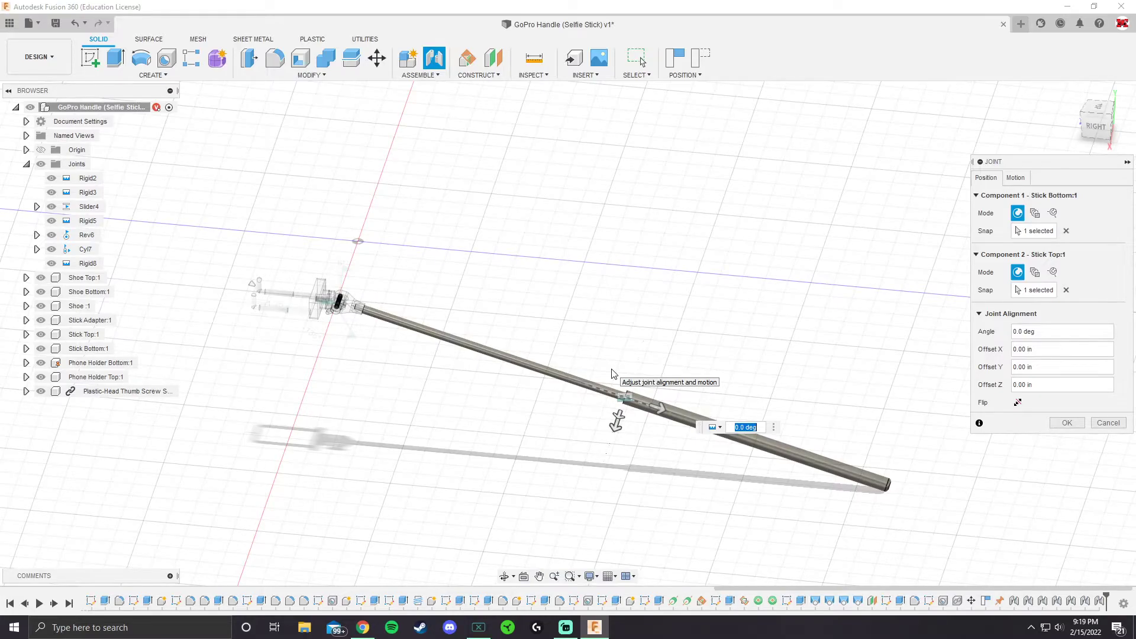
click(1067, 422)
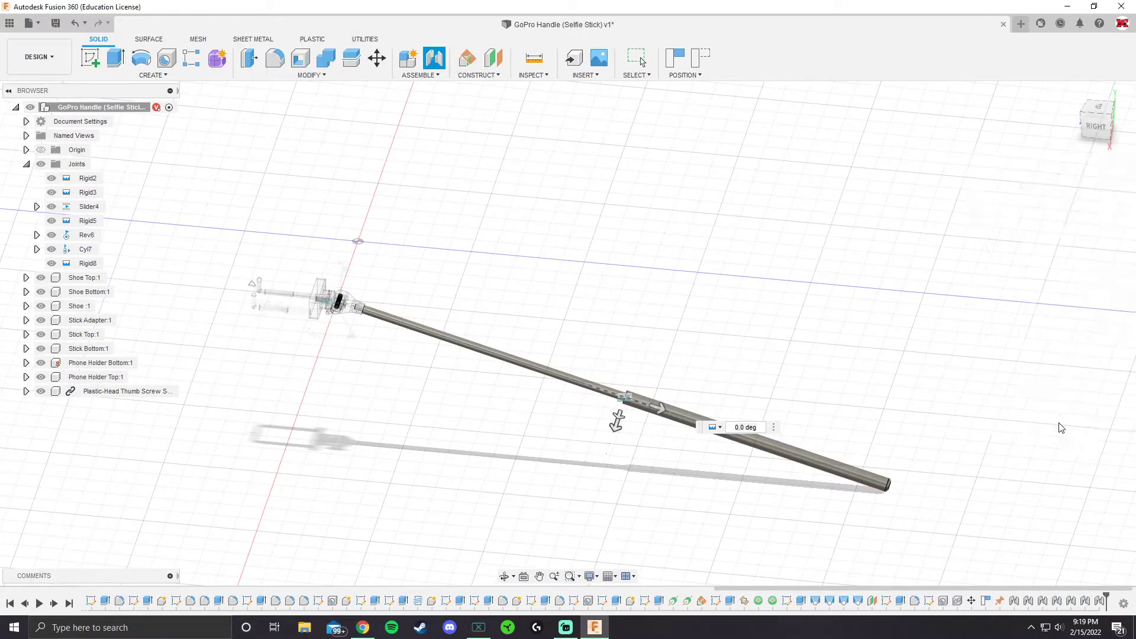
click(626, 402)
click(628, 401)
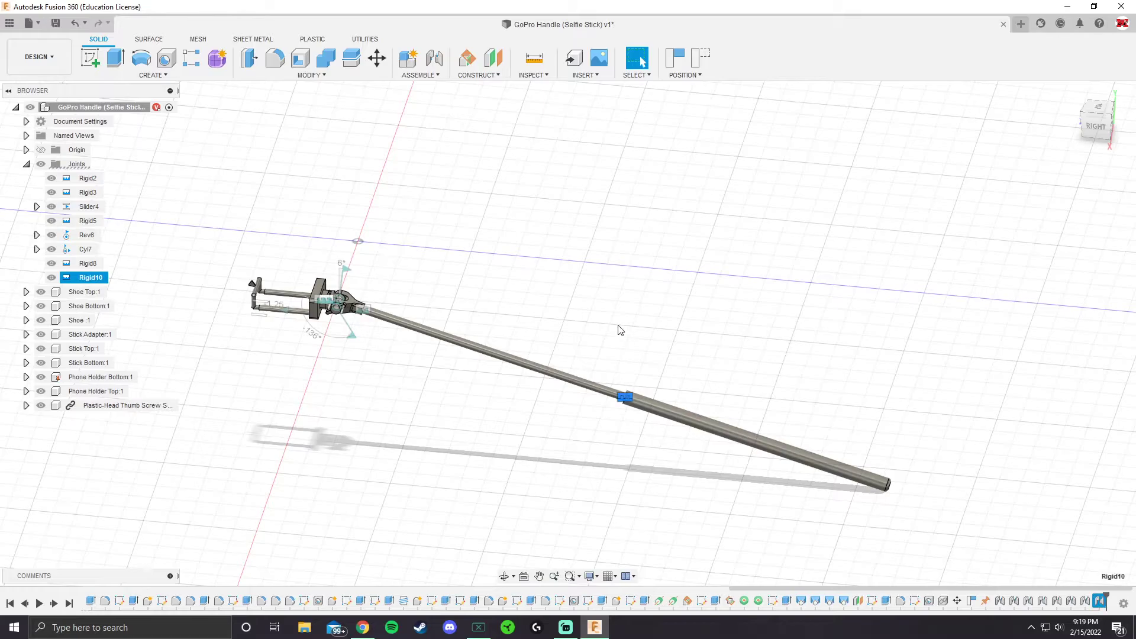
click(618, 330)
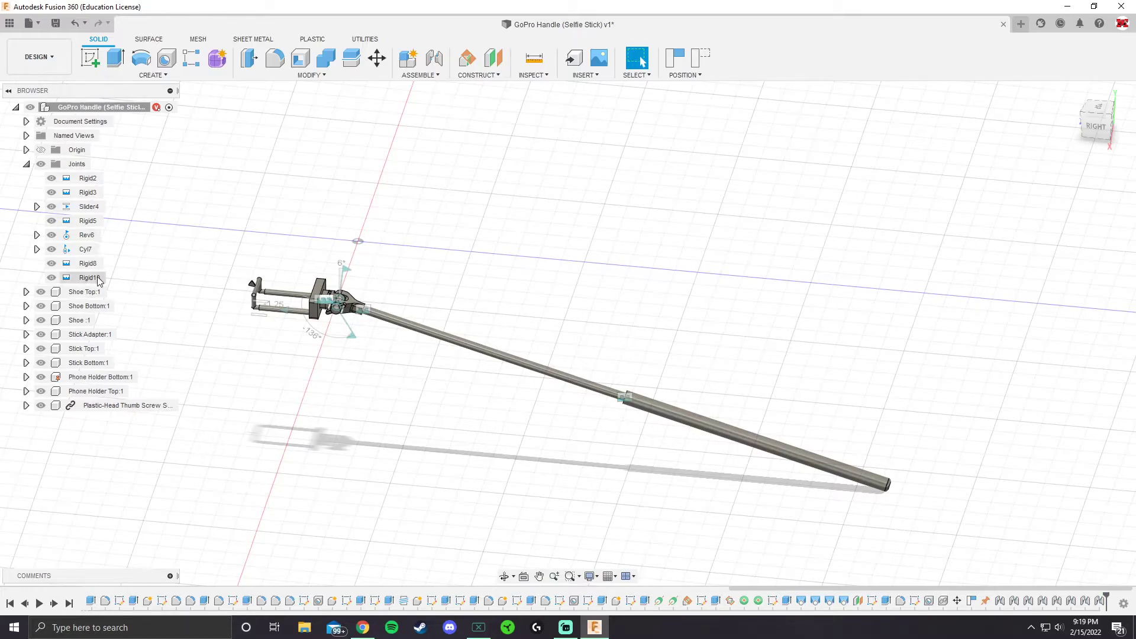
click(1098, 601)
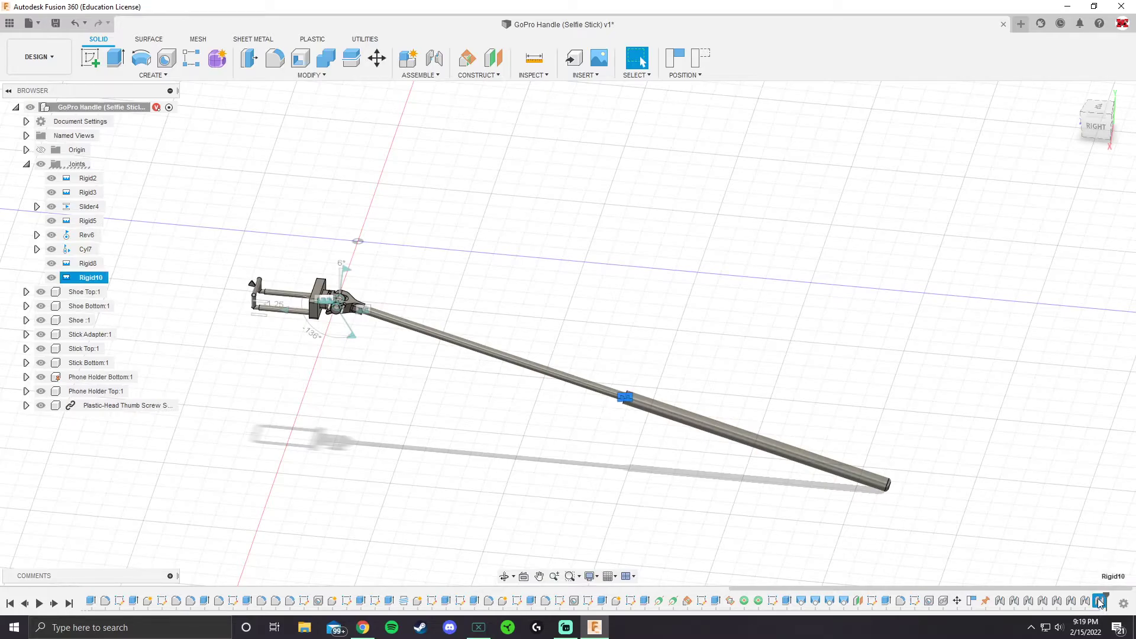
click(1082, 571)
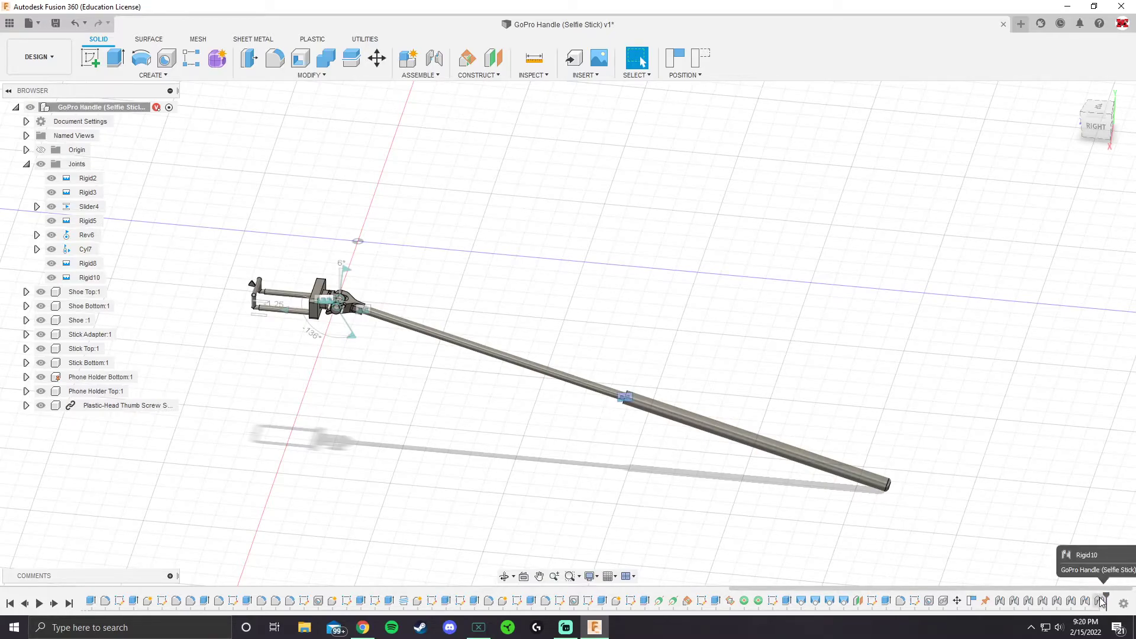
right_click(1100, 601)
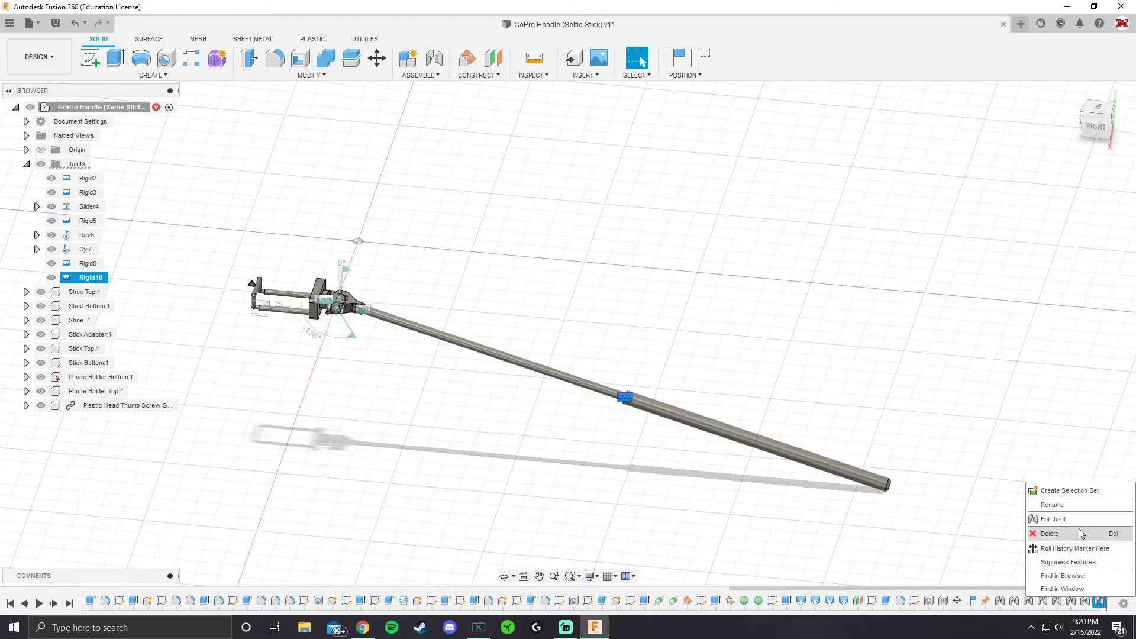
click(1008, 545)
click(970, 544)
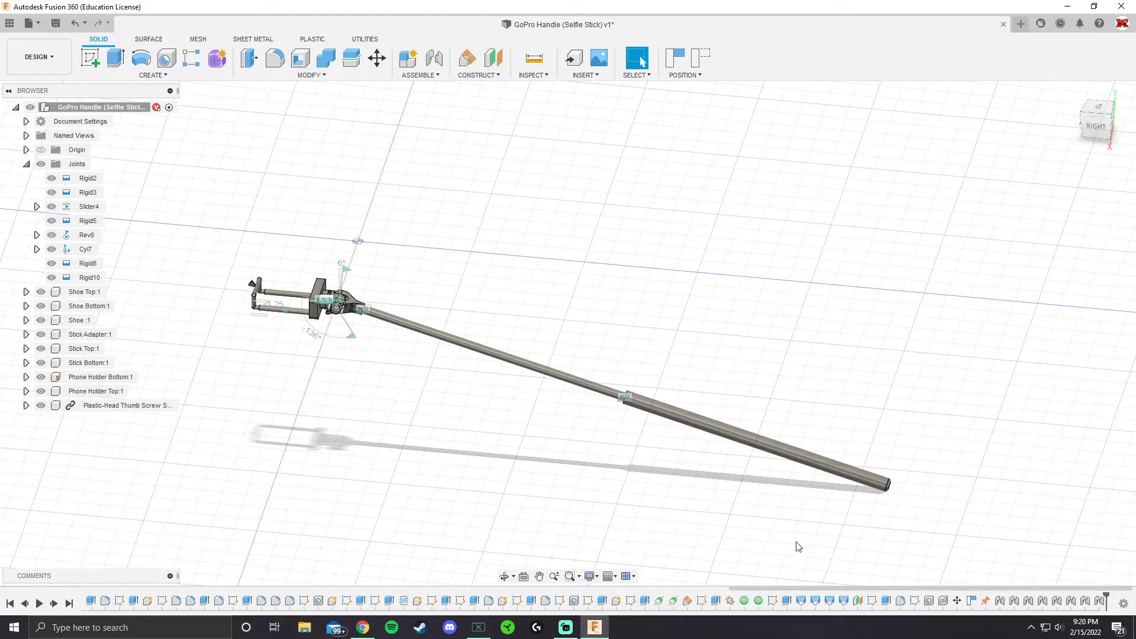
right_click(1098, 602)
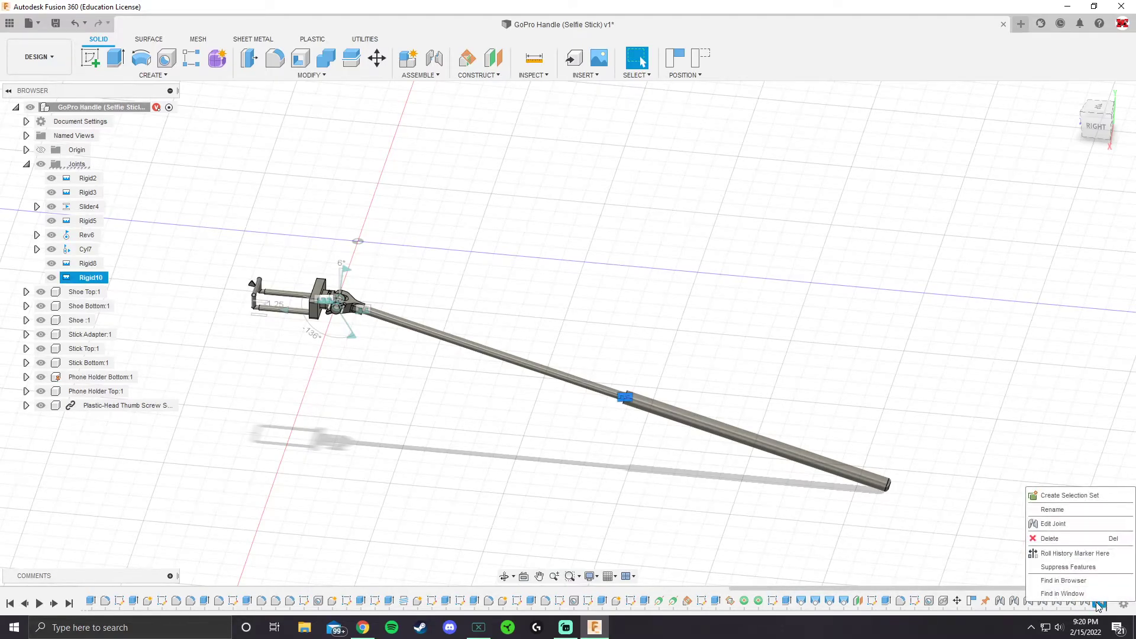
click(894, 545)
click(144, 314)
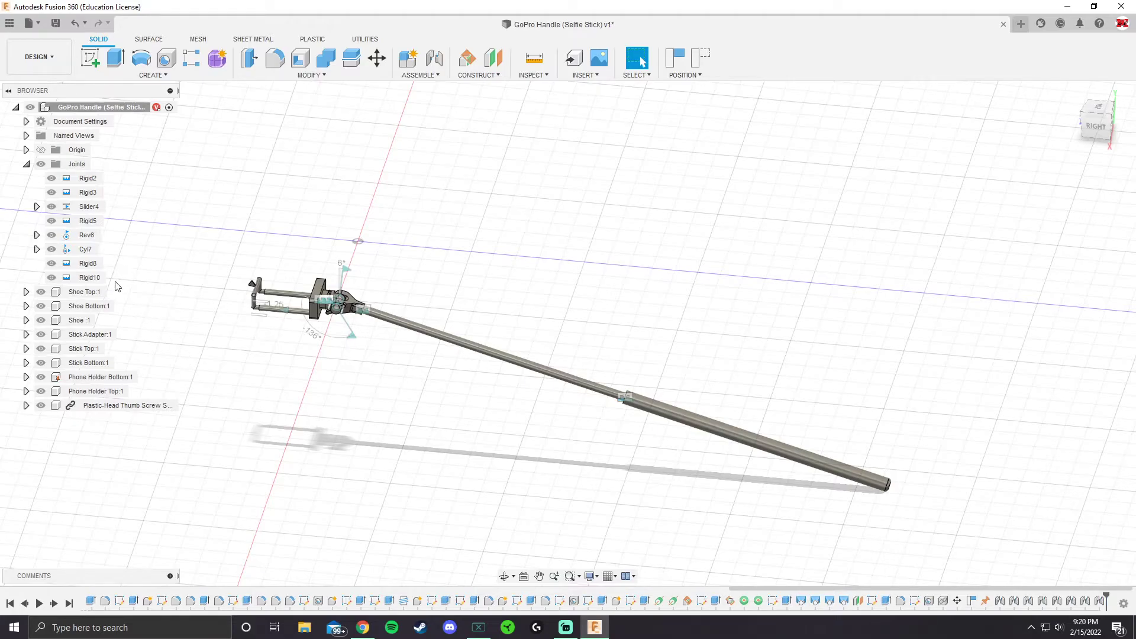
Edit the rigid joint between Stick Bottom and Stick Top, changing its motion type to Slider along the Z axis
right_click(92, 279)
click(120, 304)
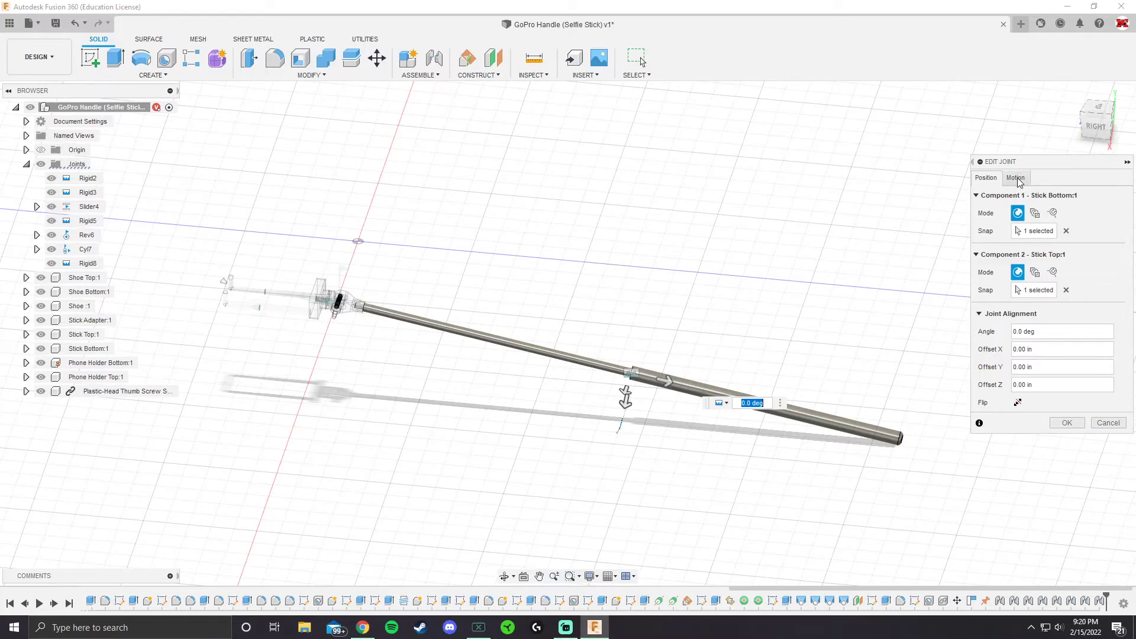
click(1017, 179)
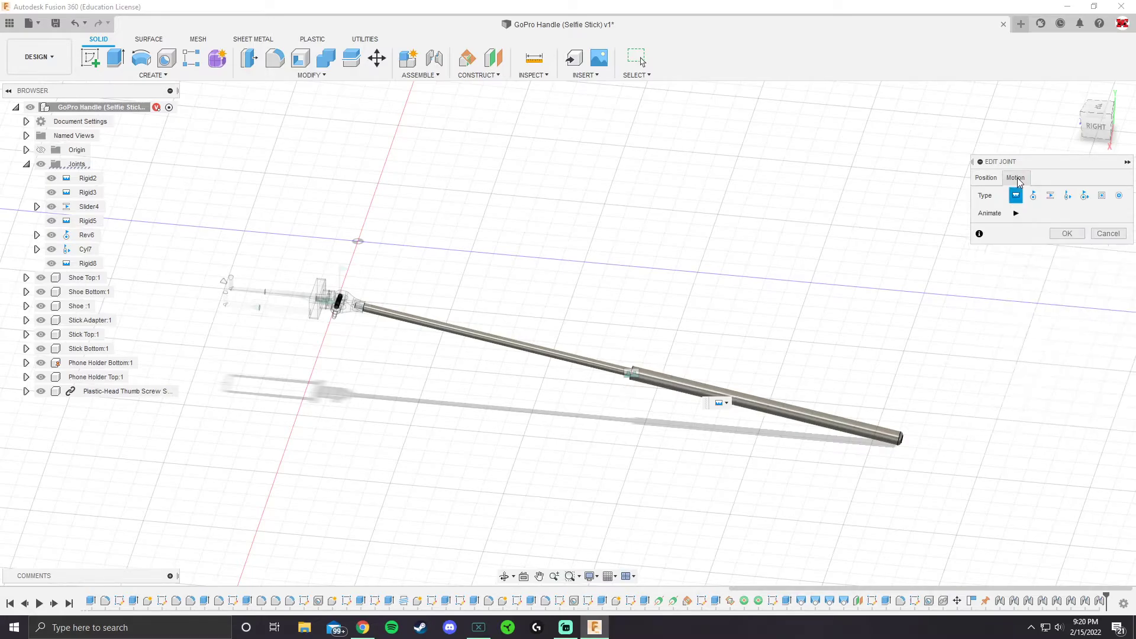
click(1050, 195)
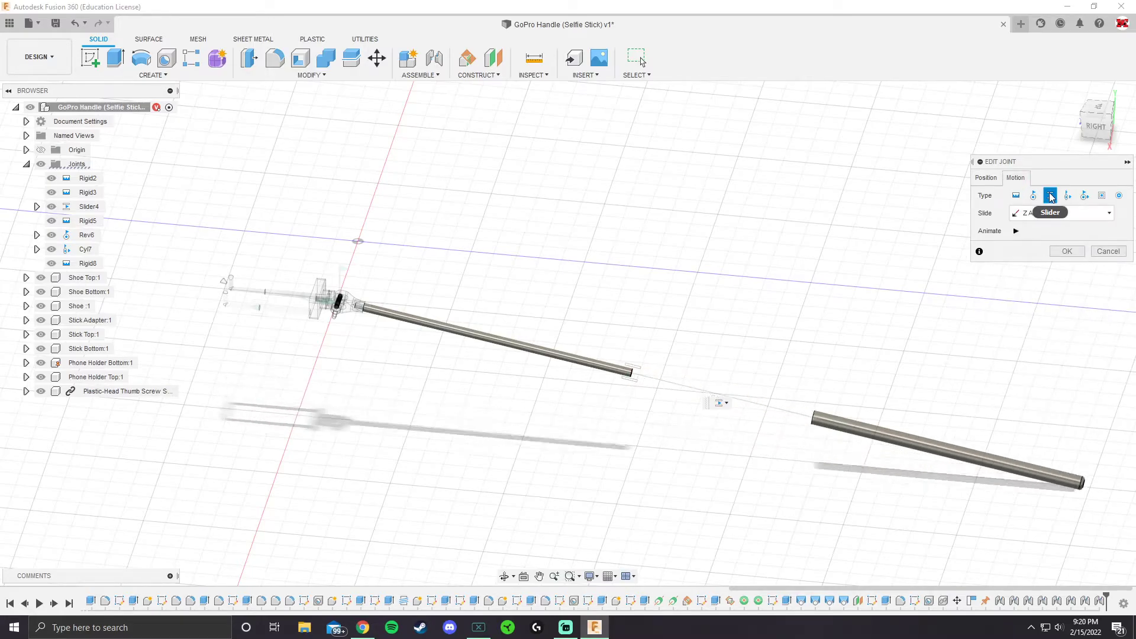
click(1069, 253)
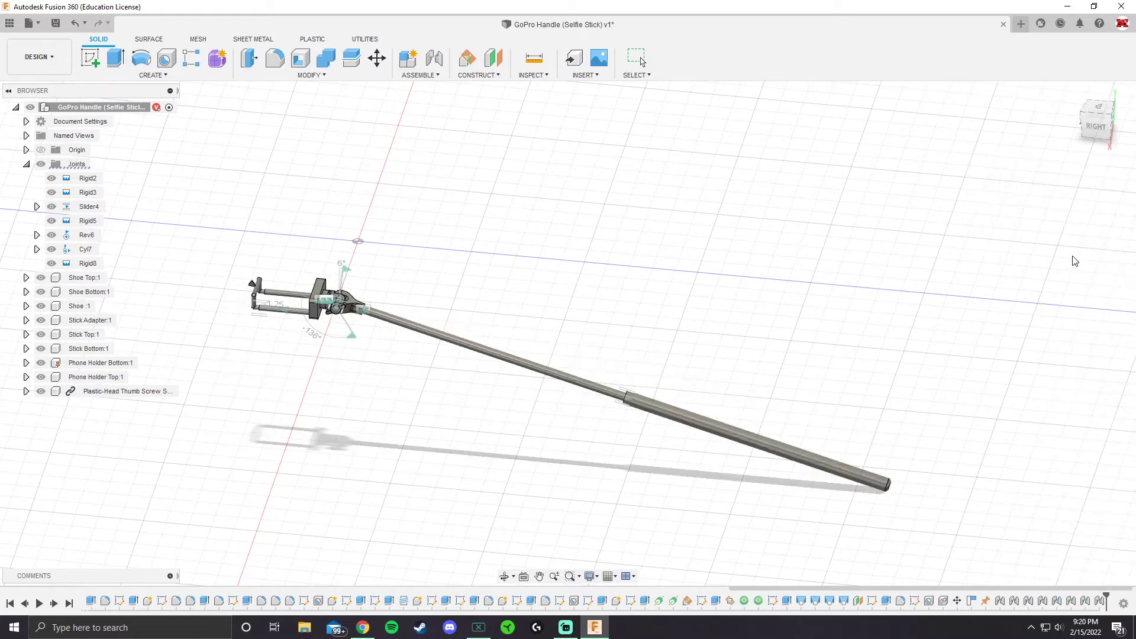
Enable the minimum and maximum slide limits on the Slider10 joint, set the maximum to 11 in and animate the motion
right_click(1097, 603)
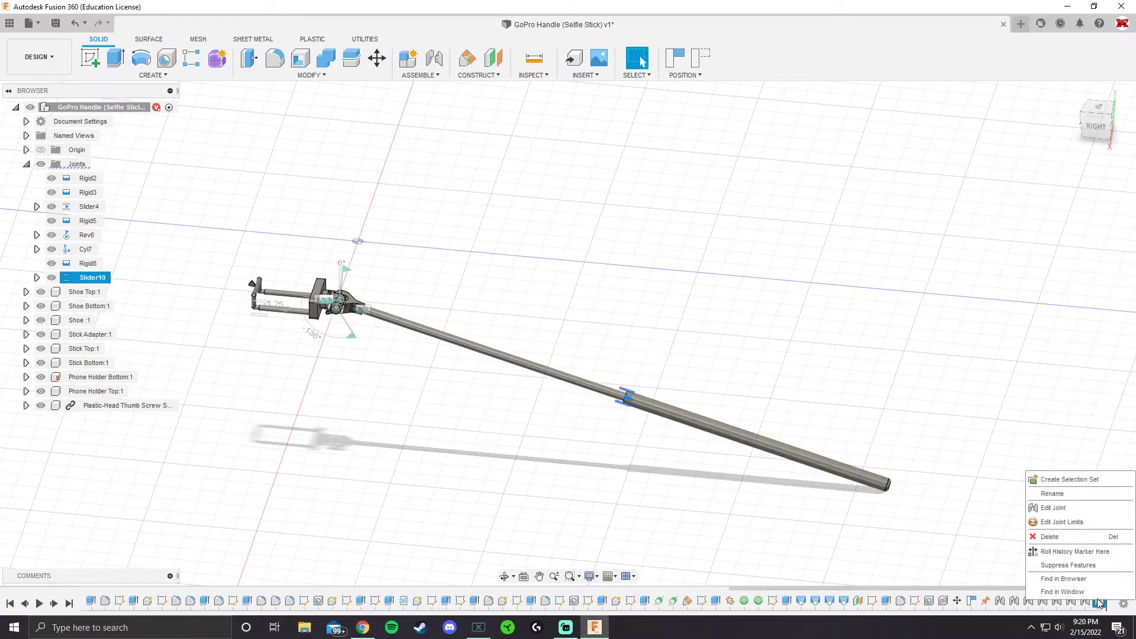
click(1101, 527)
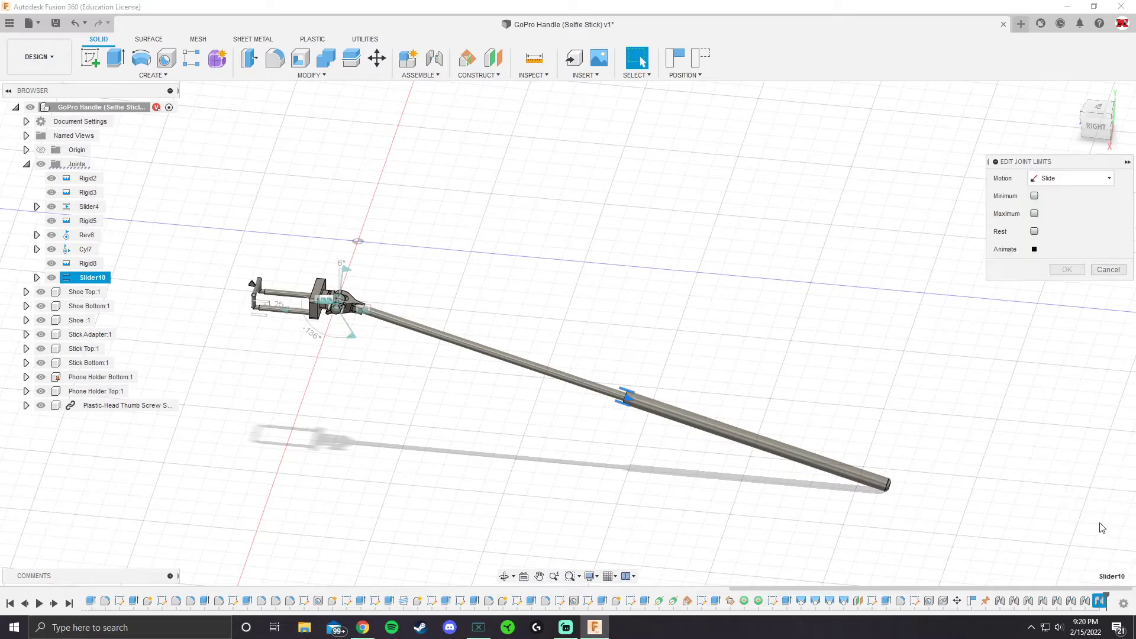
click(1034, 196)
click(1034, 231)
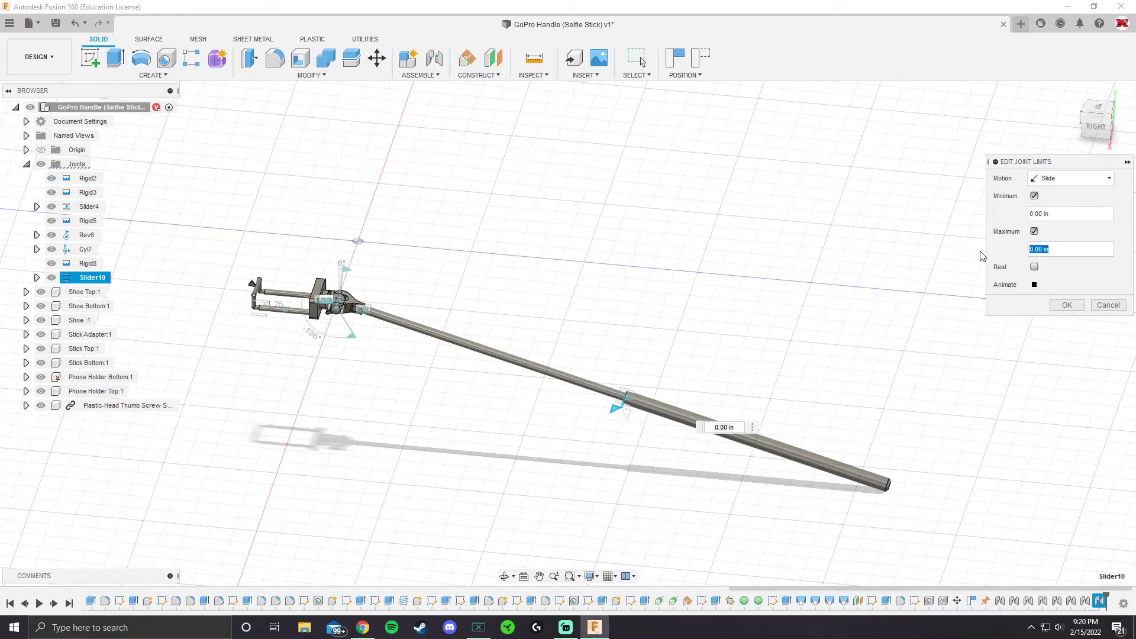
key(Tab)
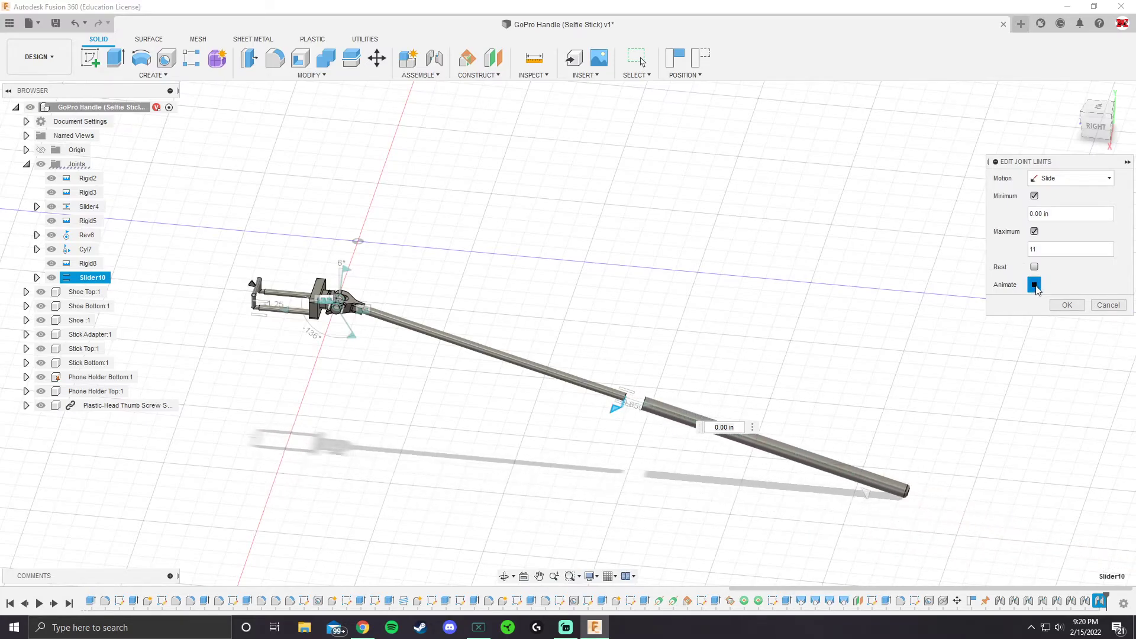
Set the Slider10 slide limits to a maximum of 0 in and a minimum of -11 in, then animate and accept them
click(1044, 248)
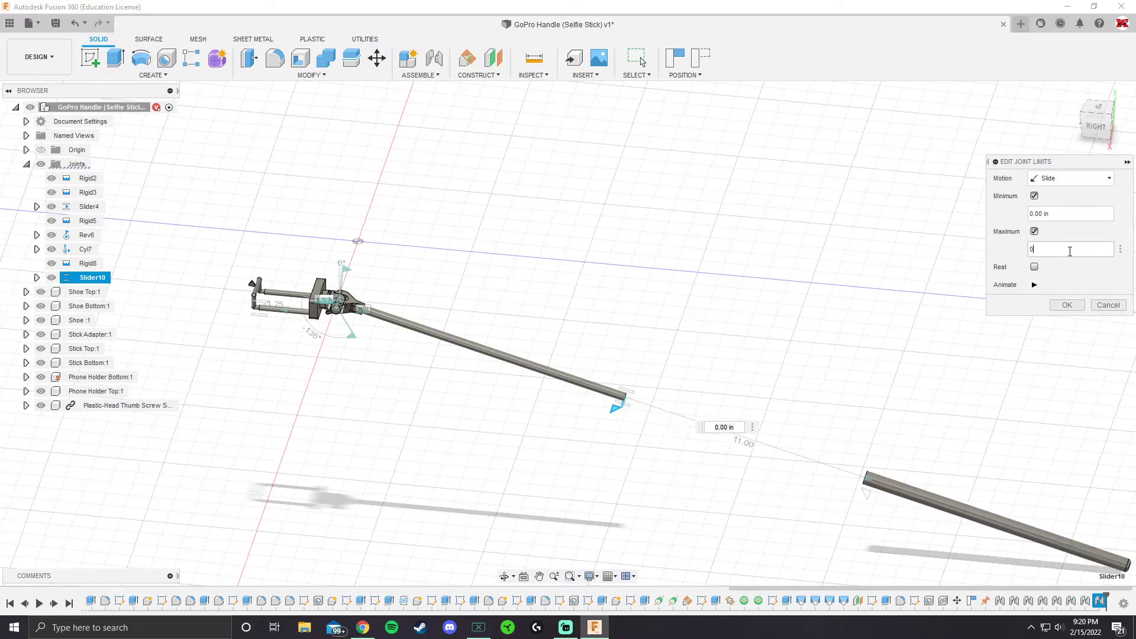
text(-11)
scroll(411, 299, up, 5)
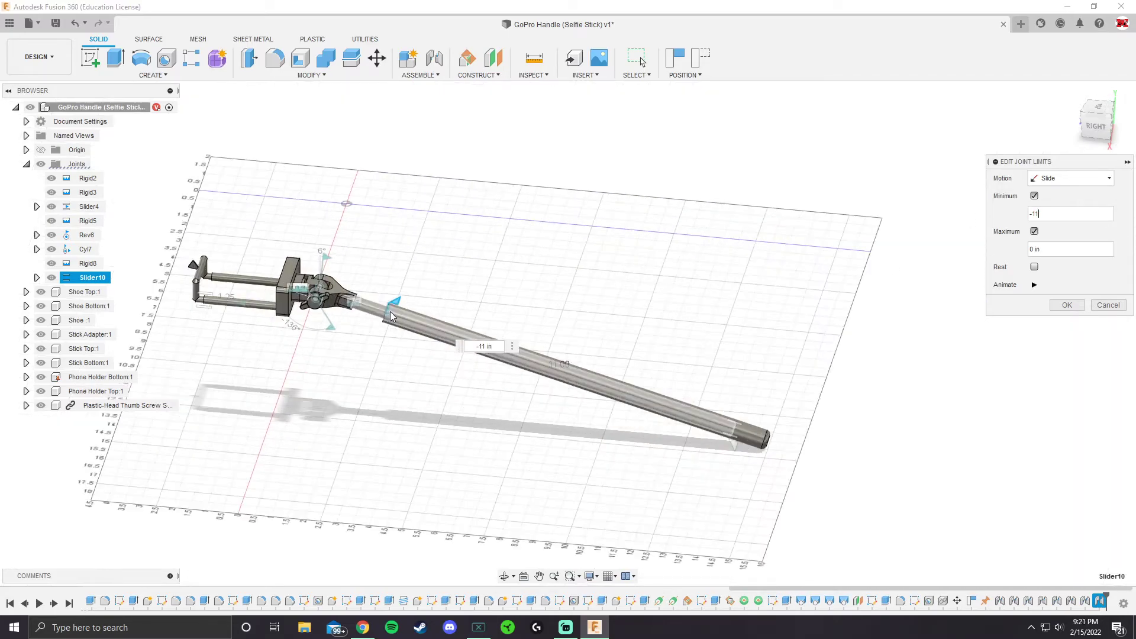
scroll(847, 375, down, 5)
middle_drag(735, 355, 639, 346)
scroll(733, 378, up, 3)
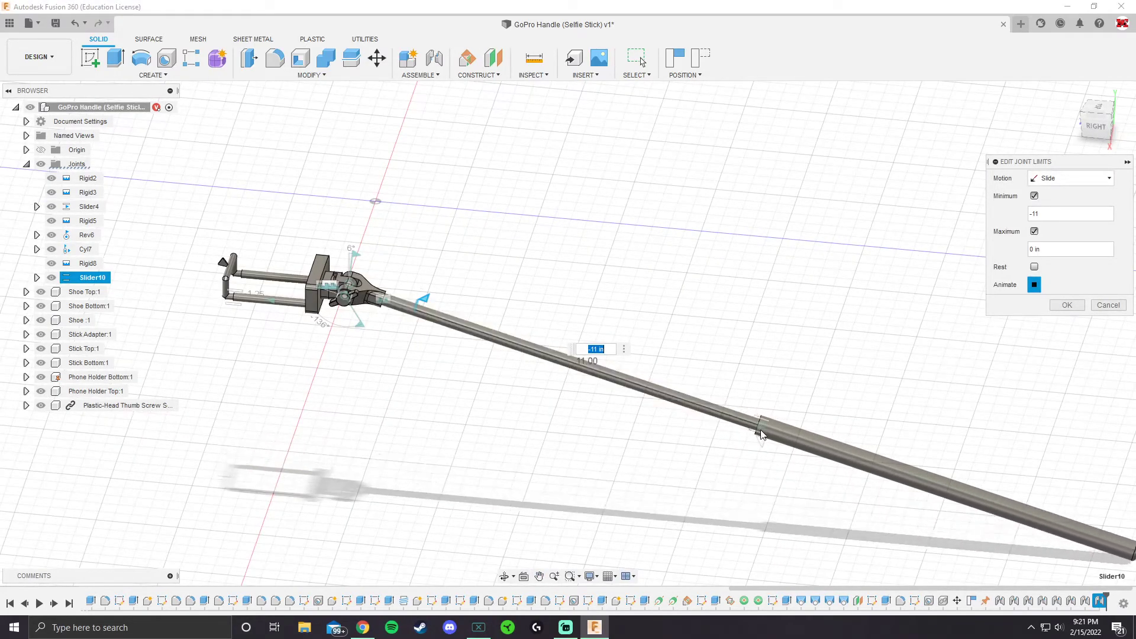
scroll(417, 301, down, 3)
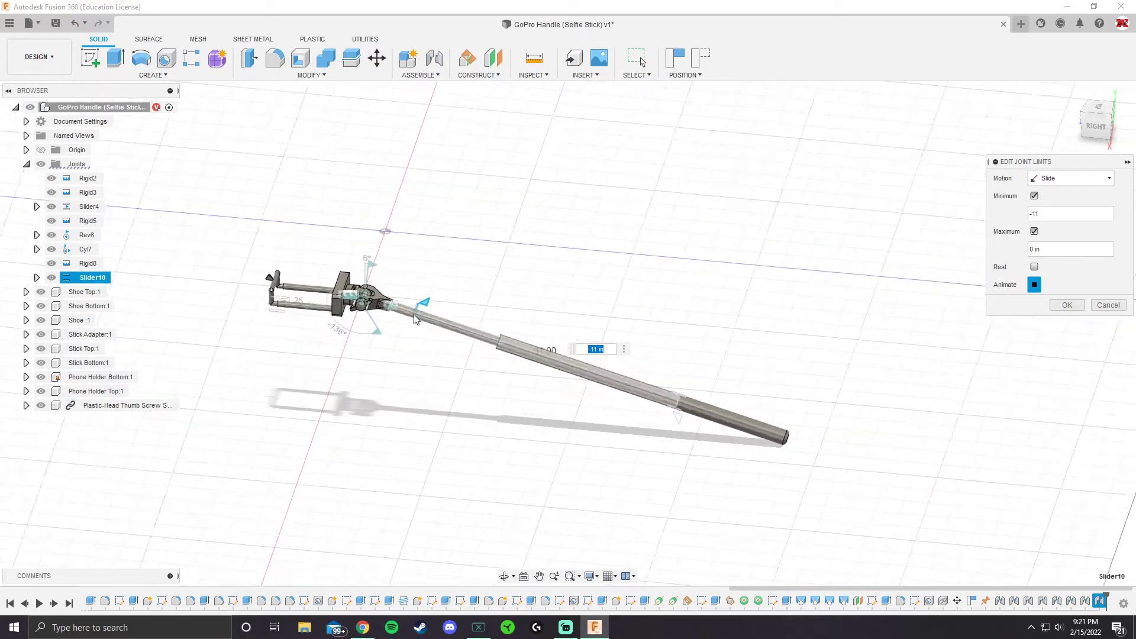
scroll(417, 302, up, 4)
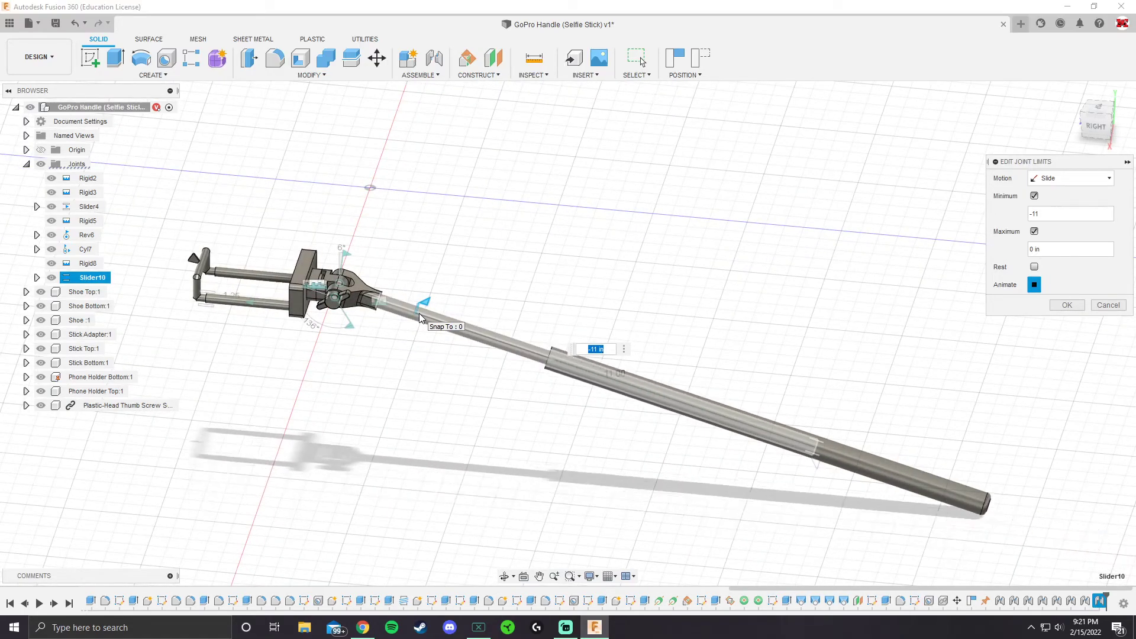
click(1067, 305)
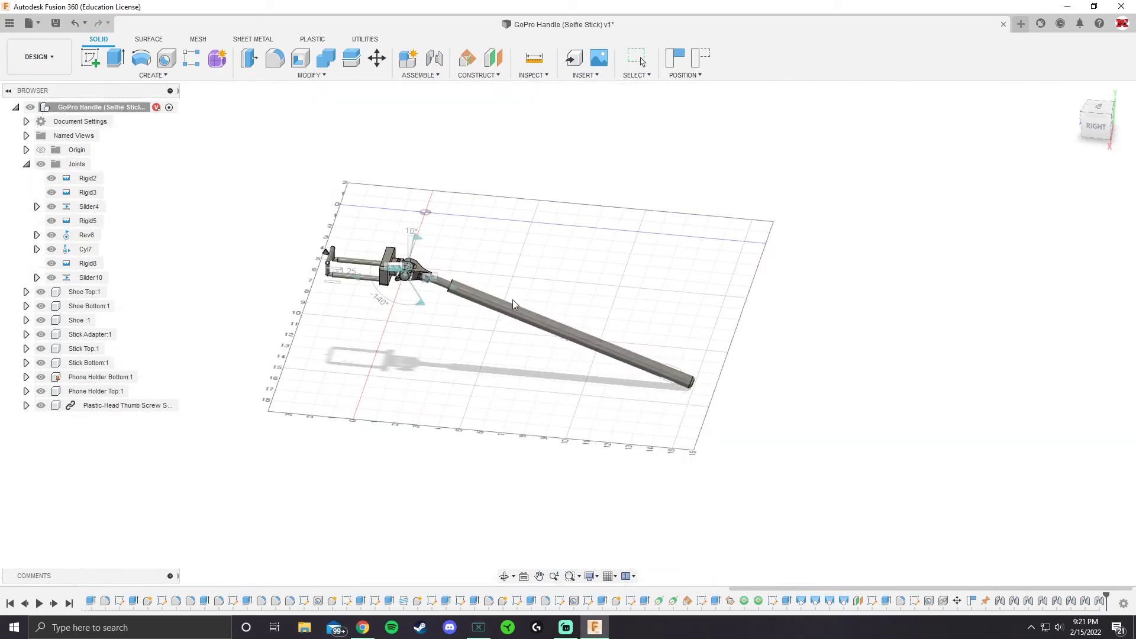
Slide Stick Bottom along Stick Top to check its limited travel, and examine the assembly from another angle
scroll(444, 278, down, 2)
scroll(441, 274, up, 5)
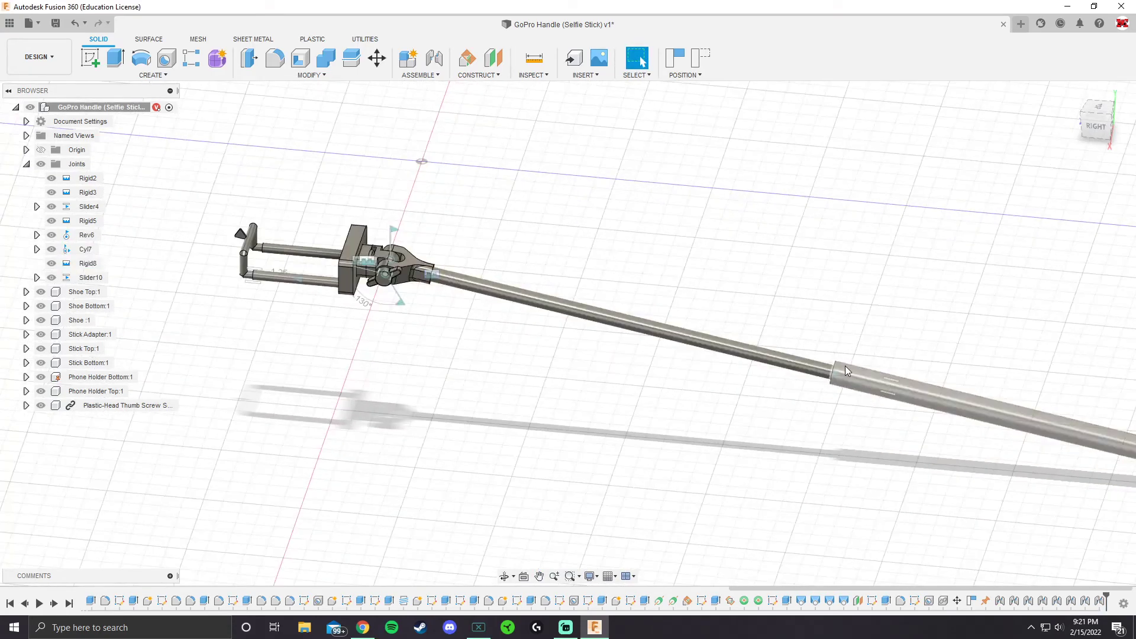
scroll(470, 349, down, 6)
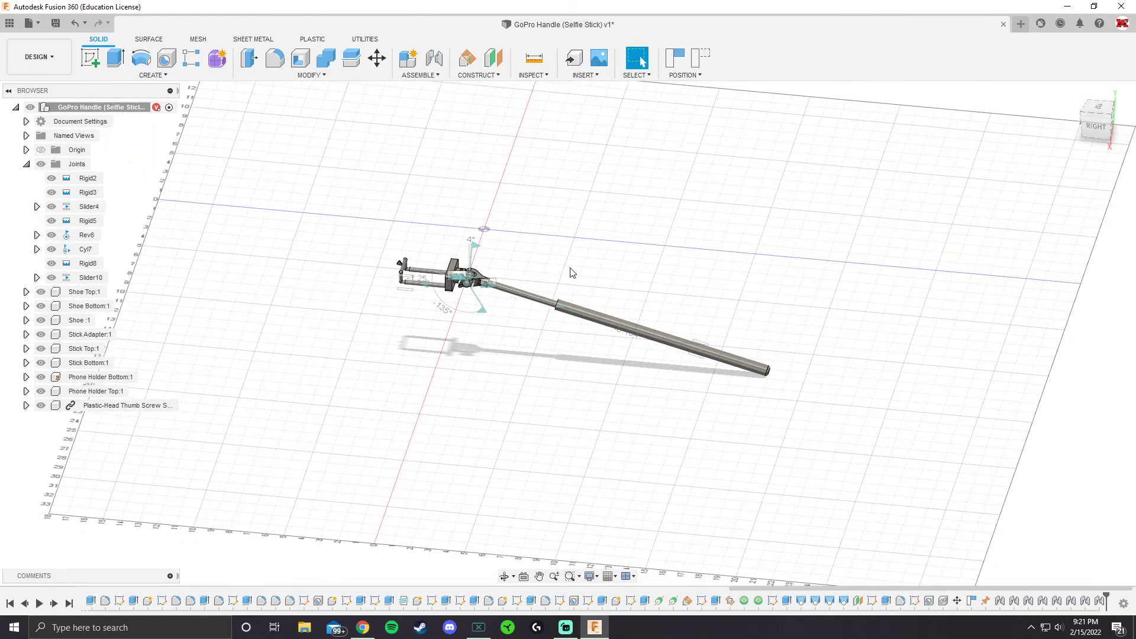
shift+middle_drag(573, 275, 544, 280)
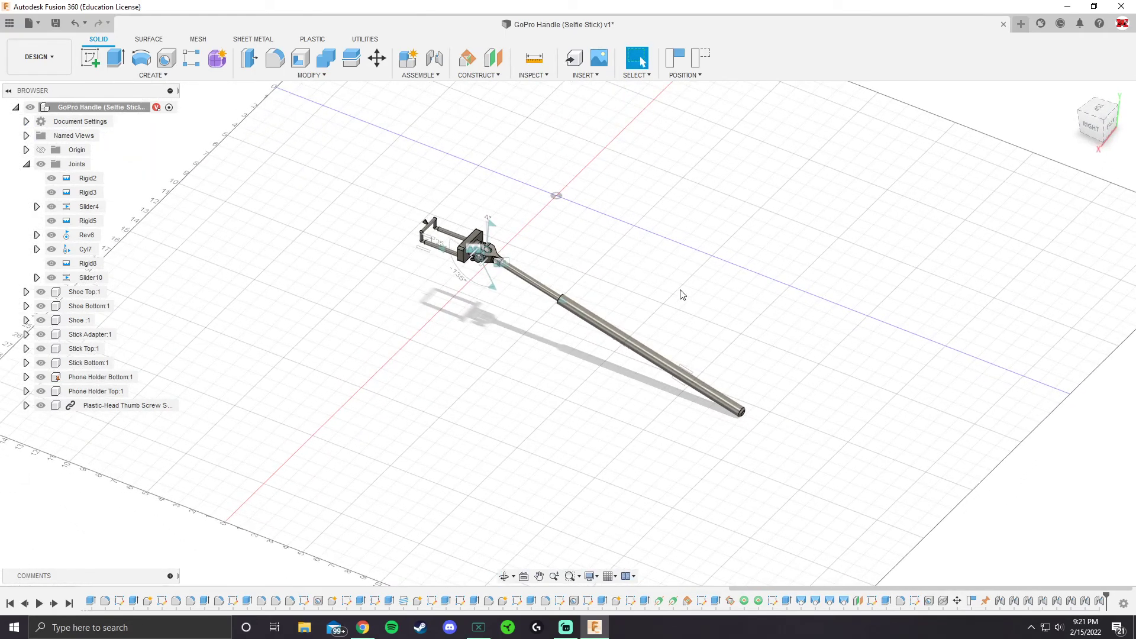